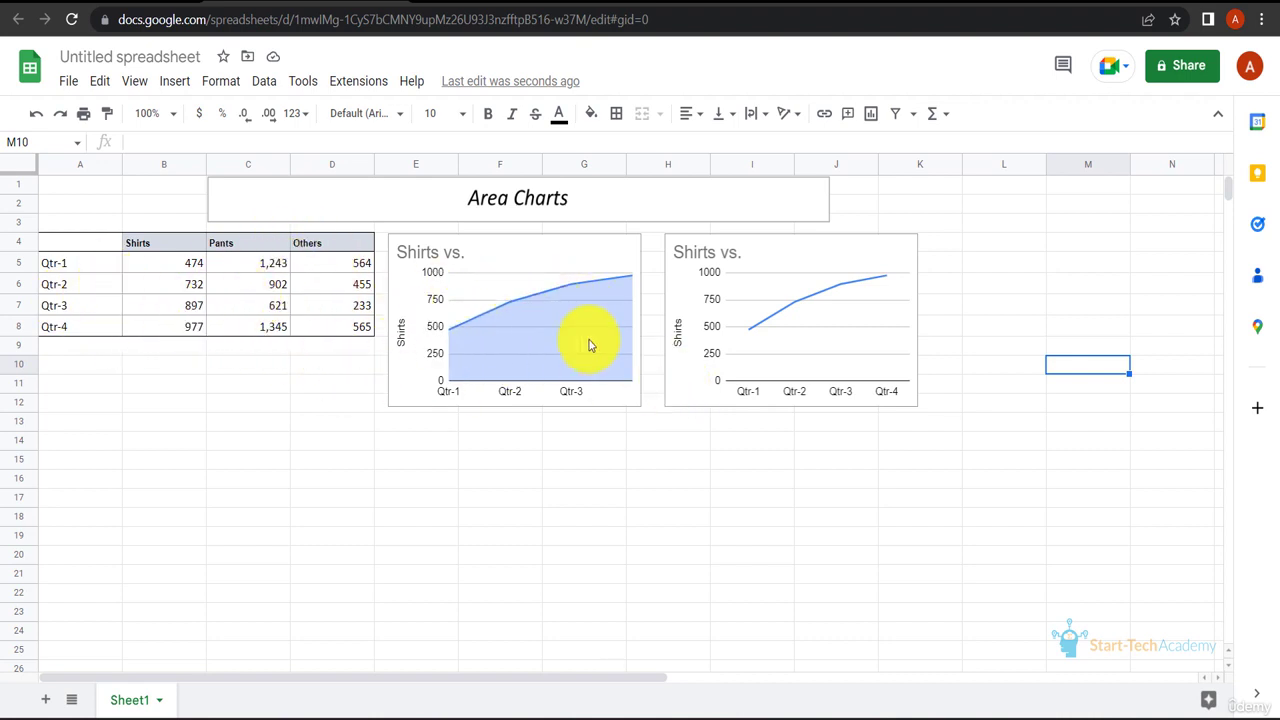
- Add the Pants column (C4:C8) as a second series to the area chart beside the data table
{"action": "double_click", "coordinate": [552, 283]}
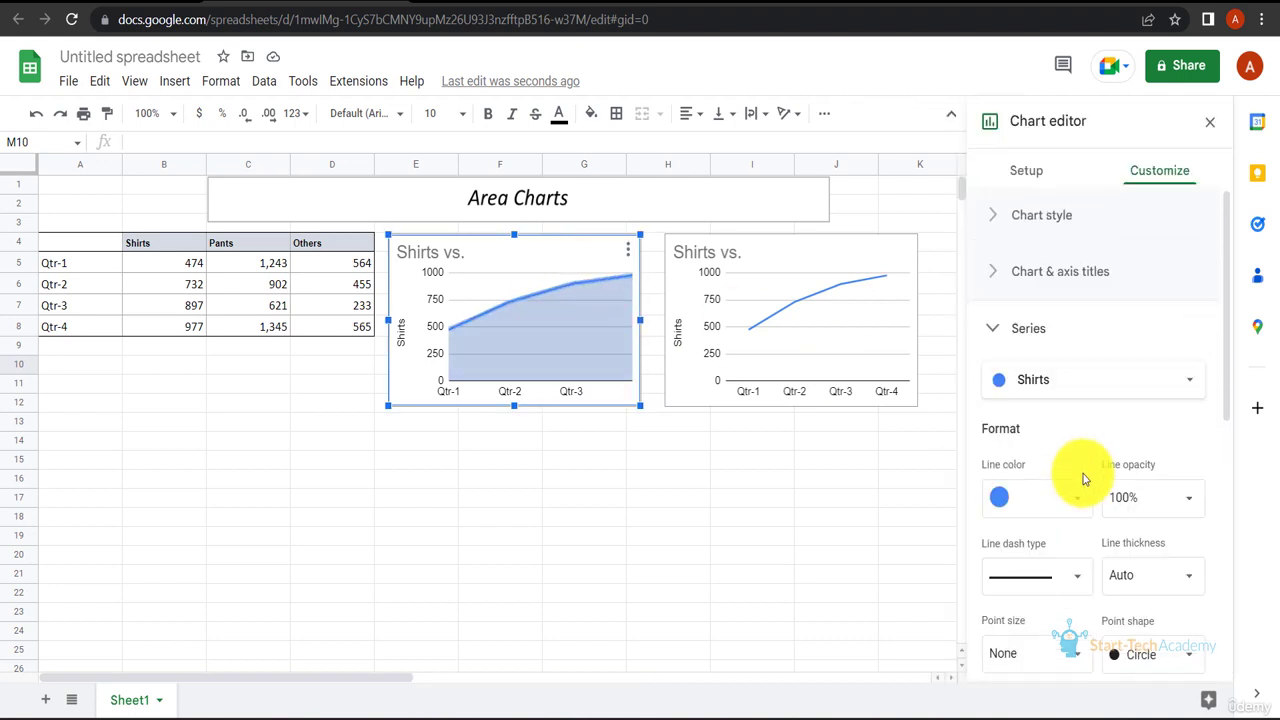
{"action": "left_click", "coordinate": [1035, 188]}
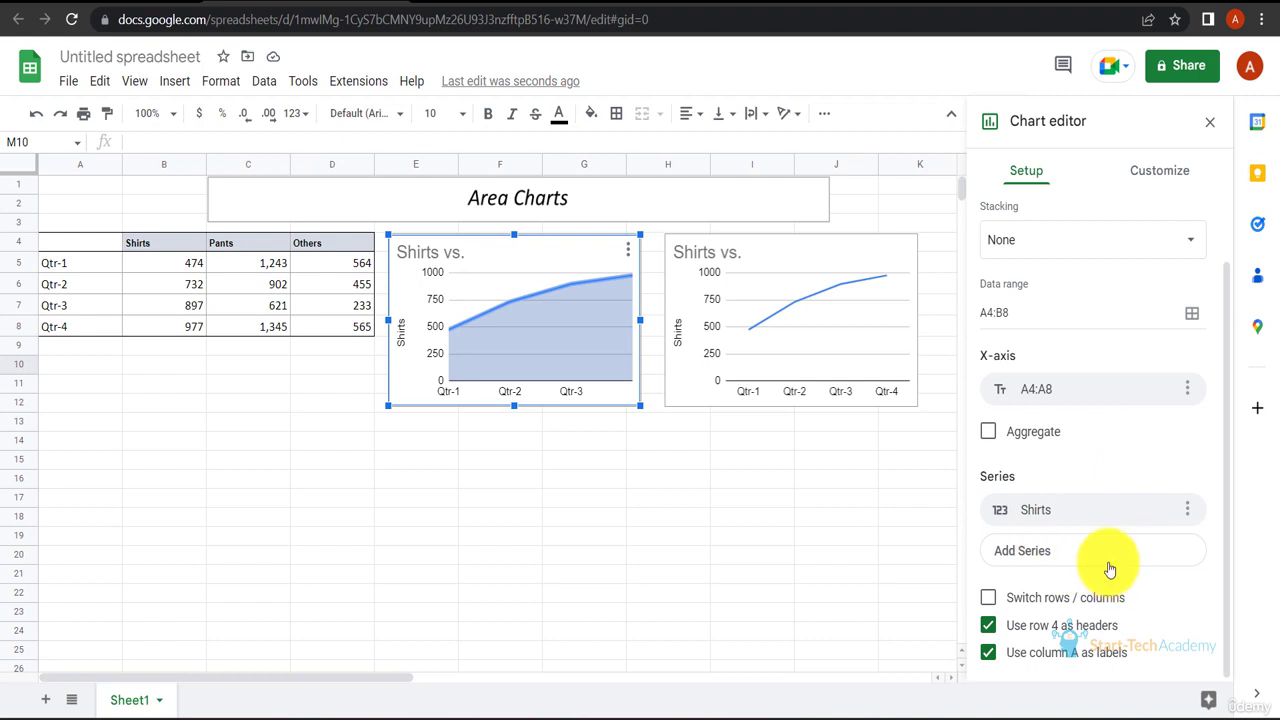
{"action": "left_click", "coordinate": [1157, 584]}
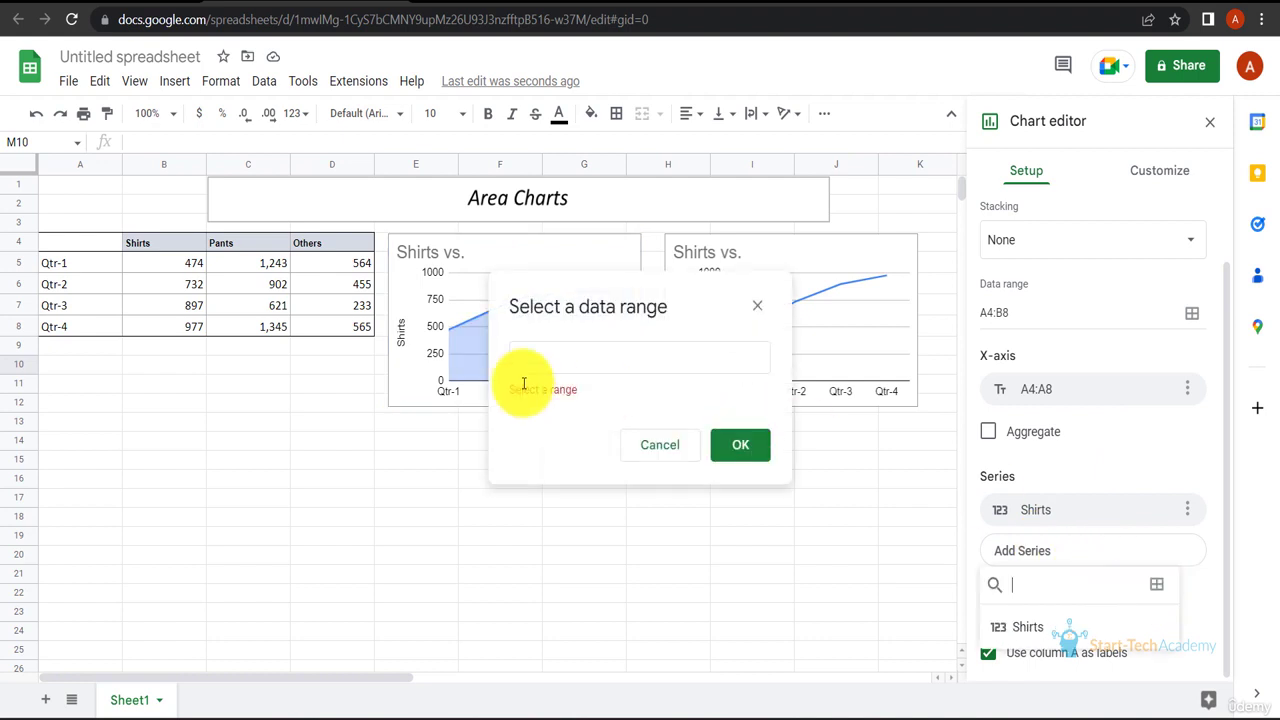
{"action": "left_click_drag", "start_coordinate": [245, 245], "coordinate": [251, 329]}
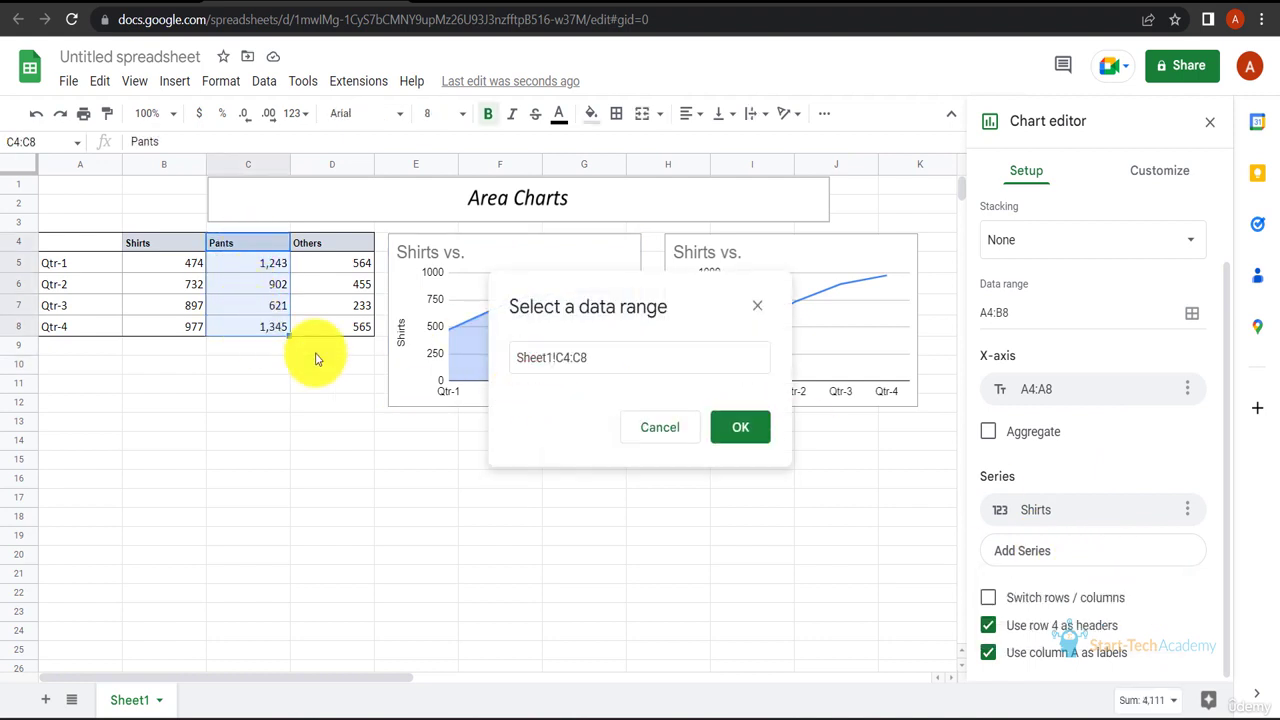
{"action": "left_click", "coordinate": [740, 426]}
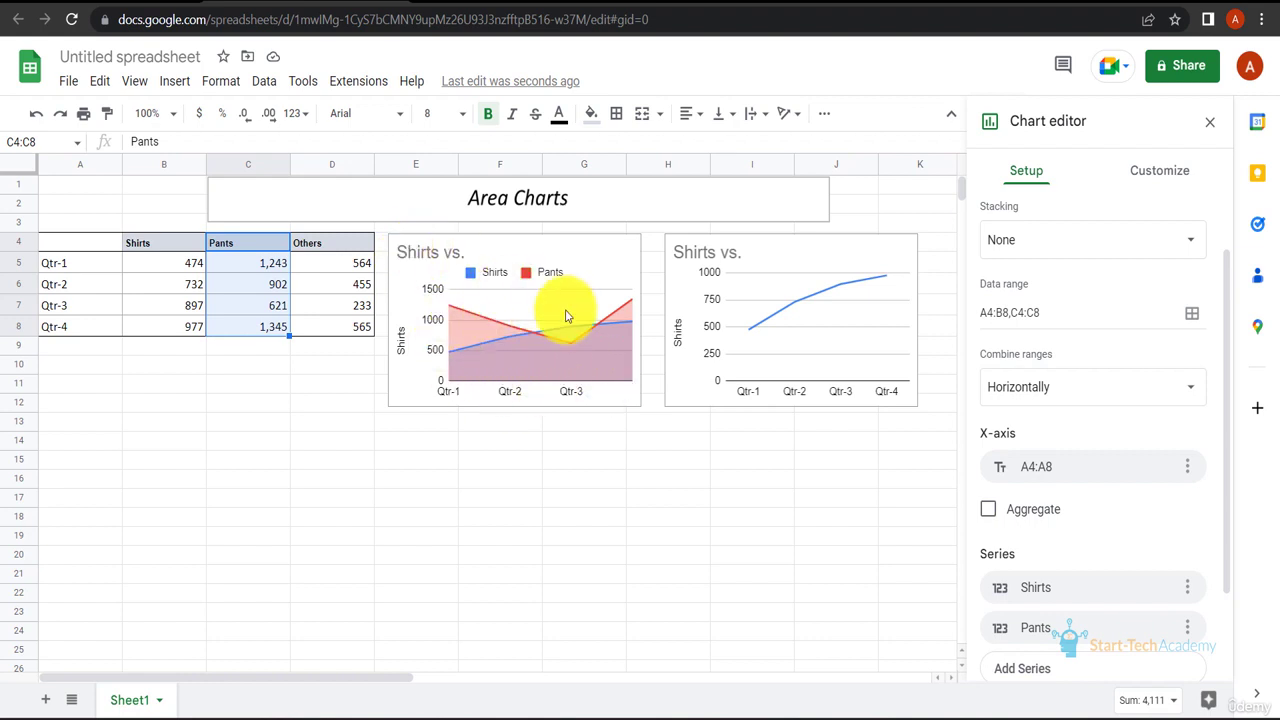
- Enlarge the area chart to reach about row 21 and add the Others column (D4:D8) as a third series
{"action": "left_click_drag", "start_coordinate": [627, 405], "coordinate": [772, 578]}
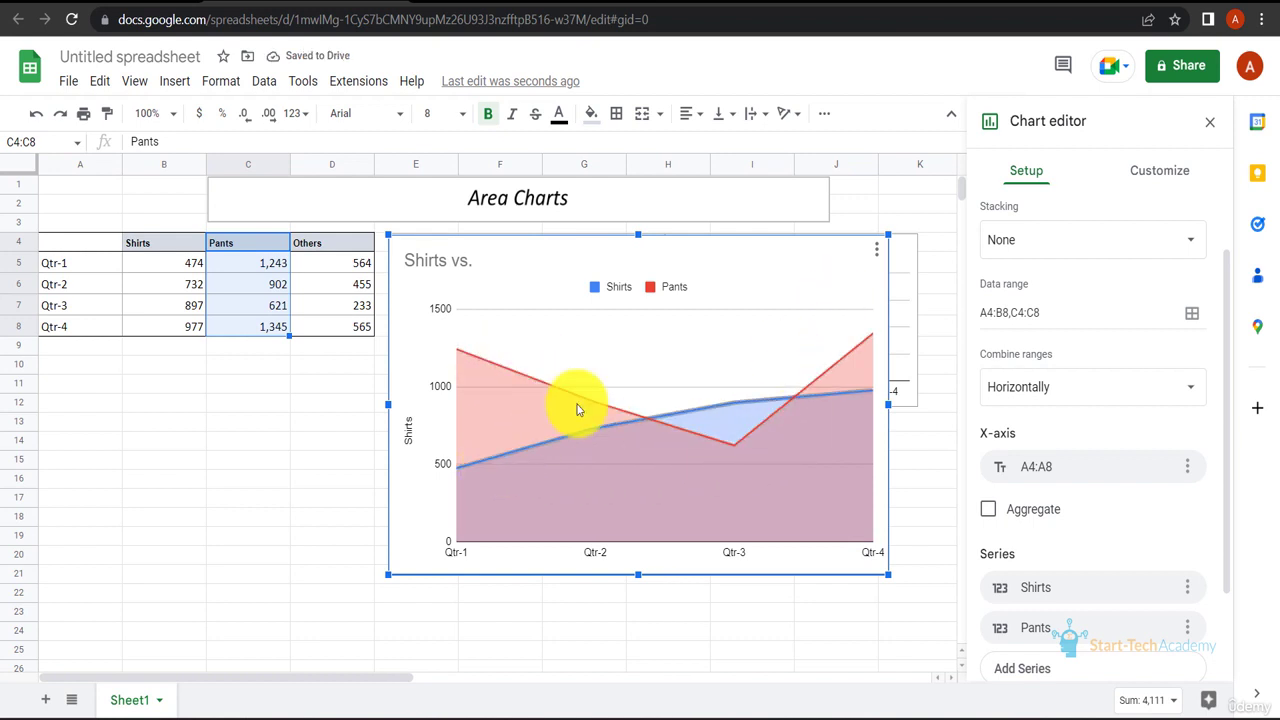
{"action": "left_click", "coordinate": [1067, 670]}
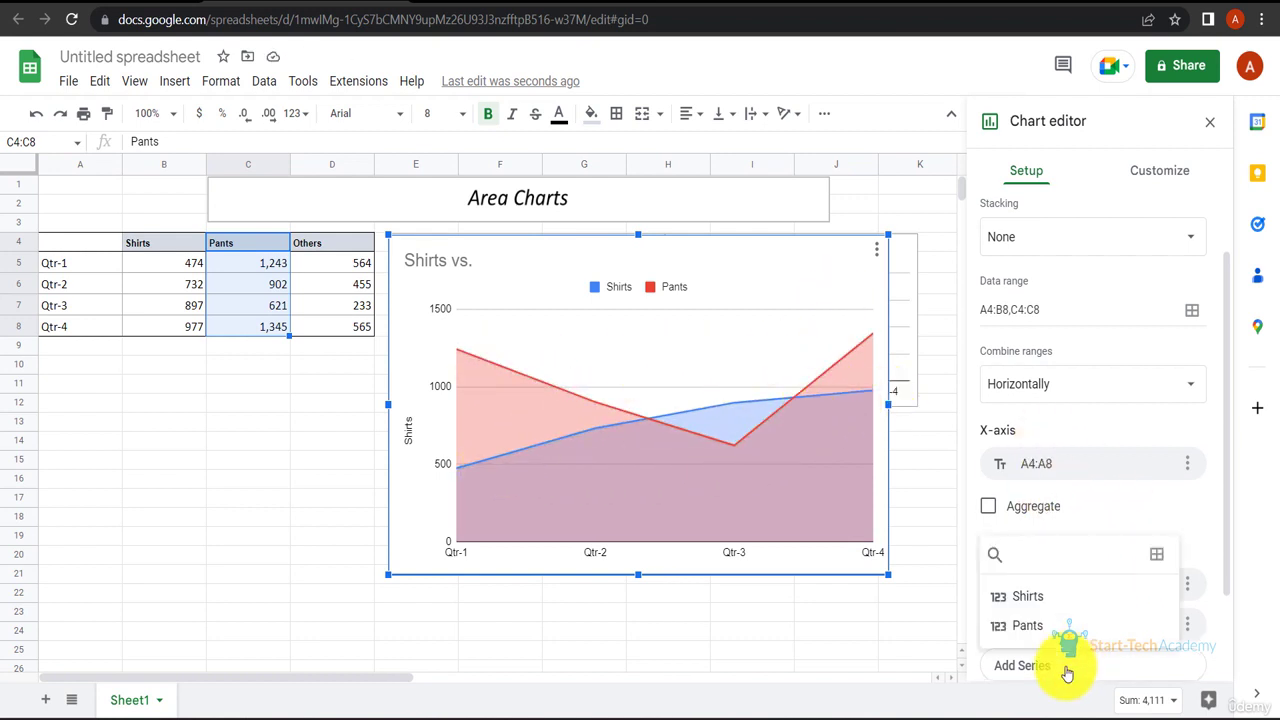
{"action": "left_click", "coordinate": [1160, 556]}
{"action": "left_click_drag", "start_coordinate": [332, 243], "coordinate": [350, 326]}
{"action": "left_click", "coordinate": [738, 442]}
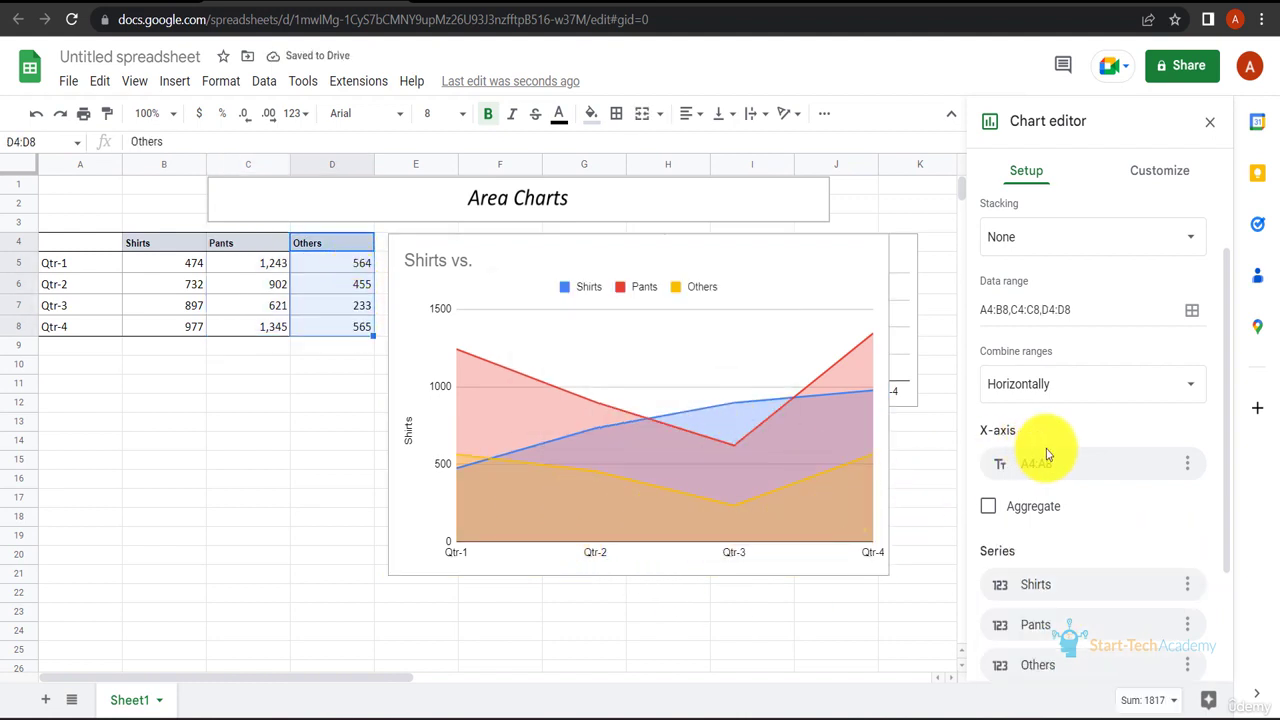
- Change the area chart's title to "Sales"
{"action": "scroll", "coordinate": [1104, 288], "scroll_direction": "up", "scroll_amount": 1}
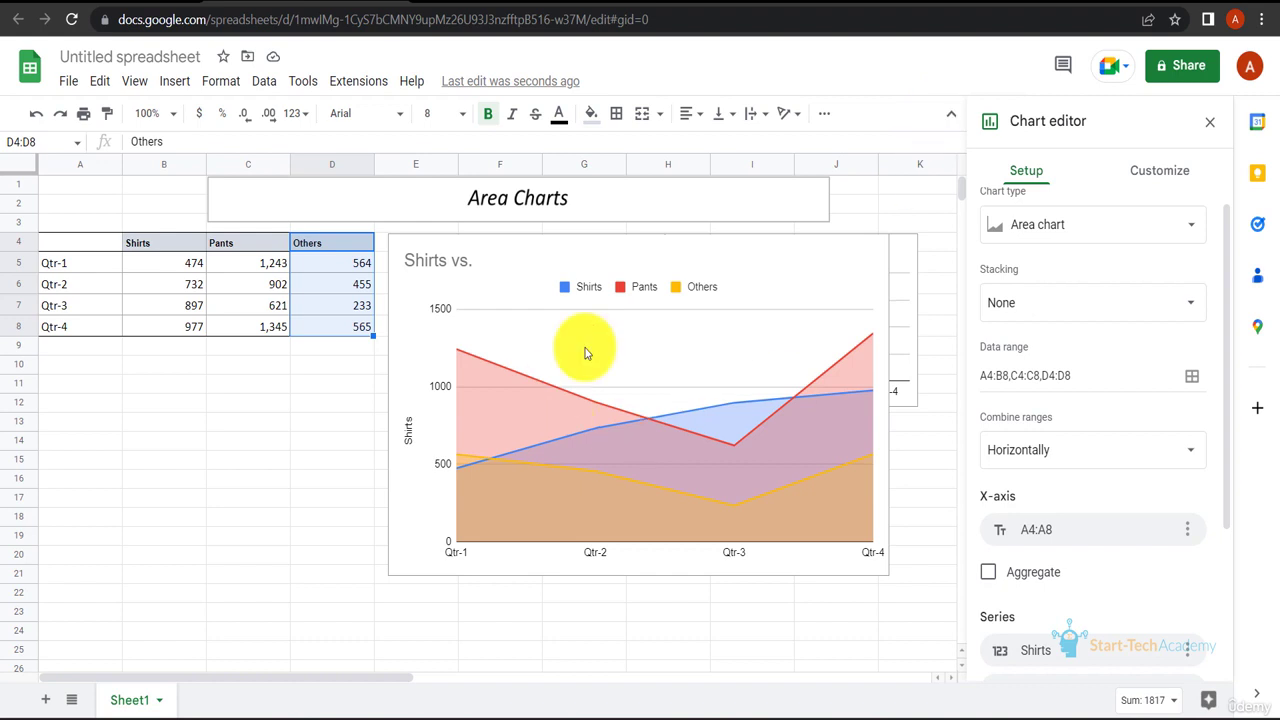
{"action": "left_click", "coordinate": [1176, 175]}
{"action": "left_click", "coordinate": [1088, 255]}
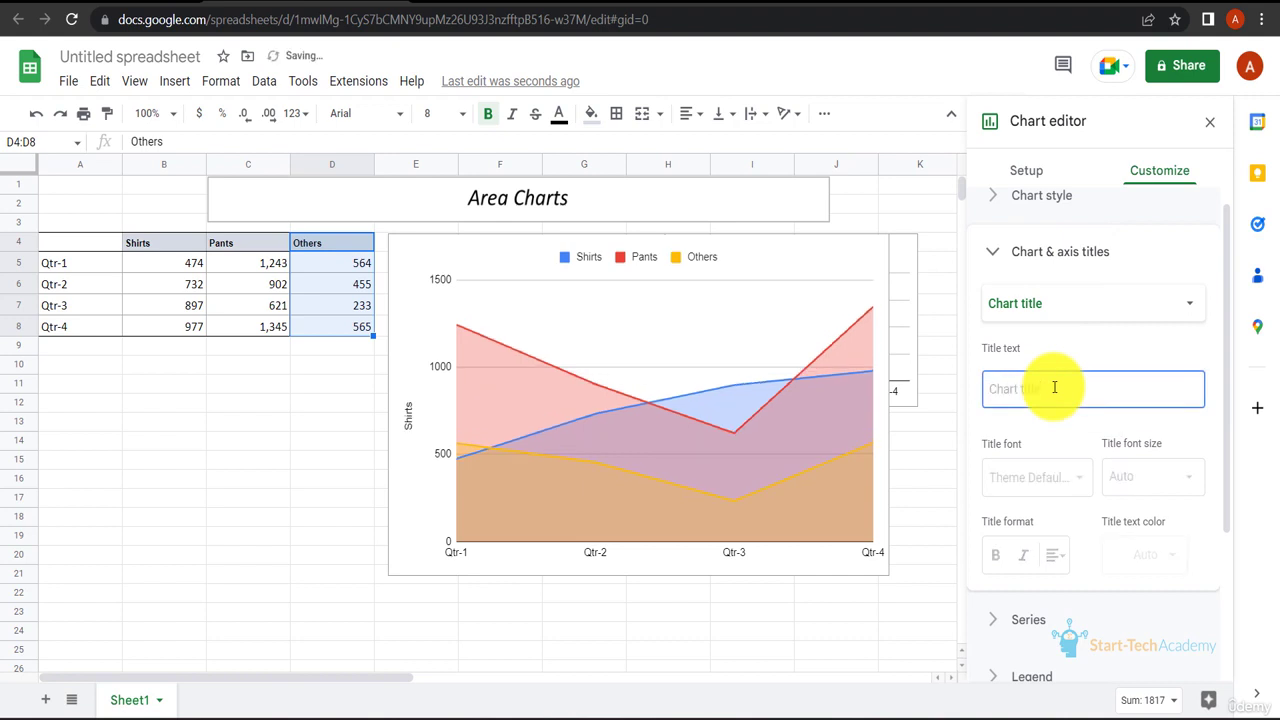
{"action": "type", "text": "ales"}
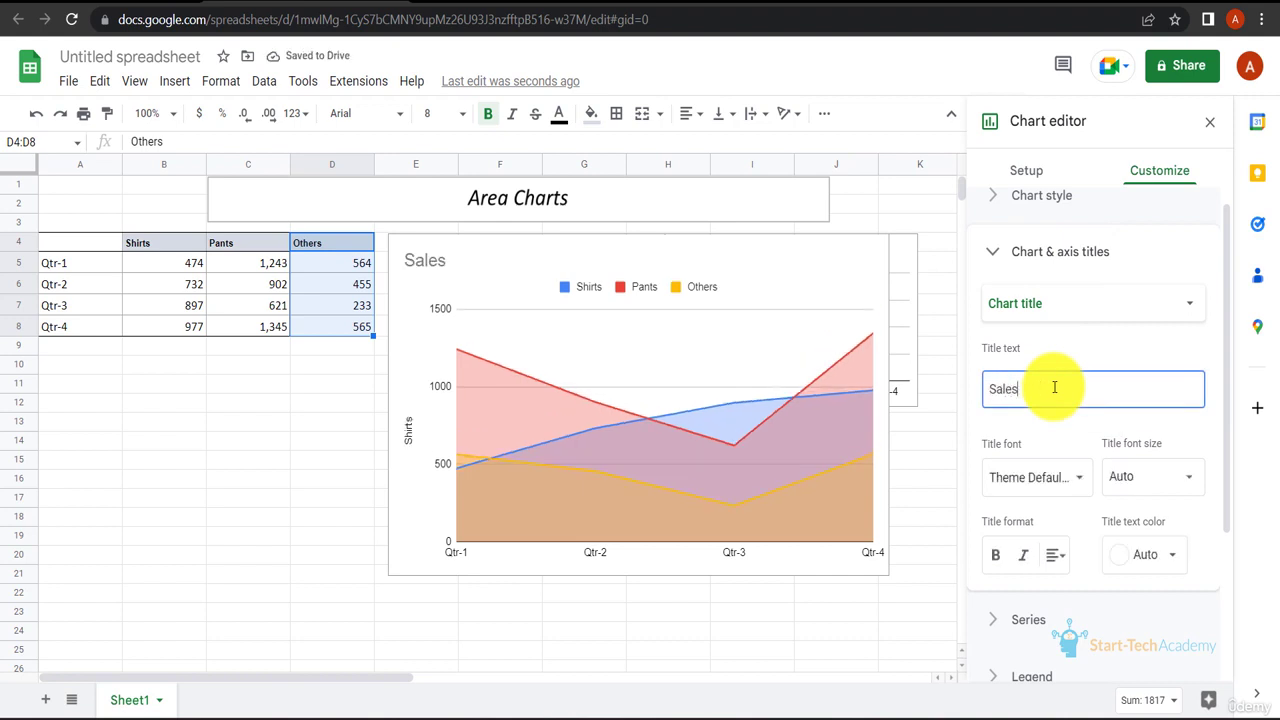
- Set the area chart's stacking to Standard
{"action": "left_click", "coordinate": [1026, 170]}
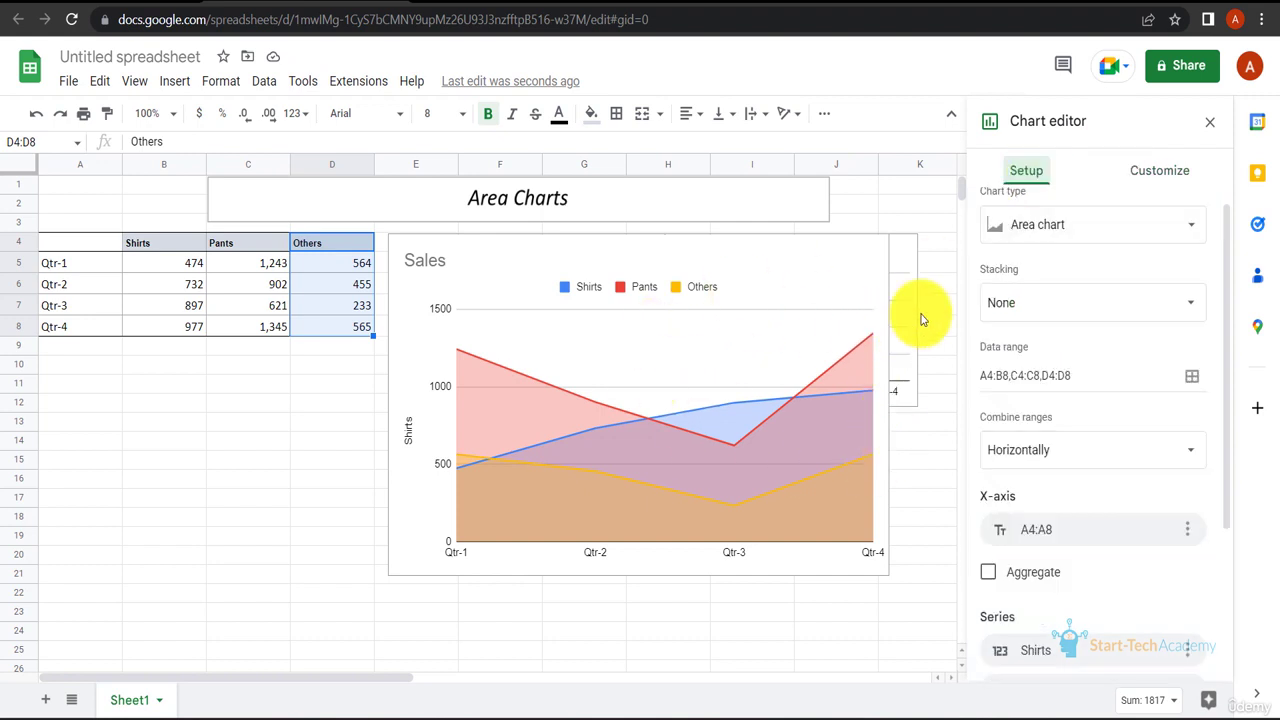
{"action": "left_click", "coordinate": [1036, 300]}
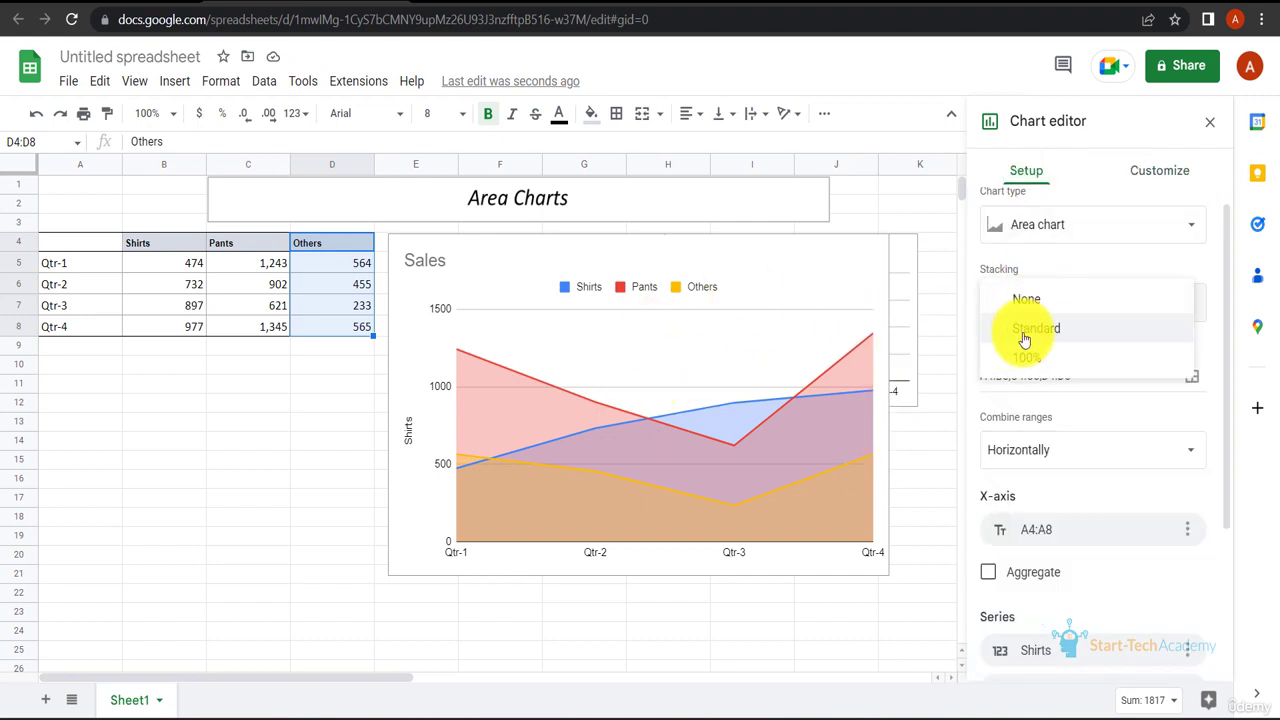
{"action": "left_click", "coordinate": [1080, 338]}
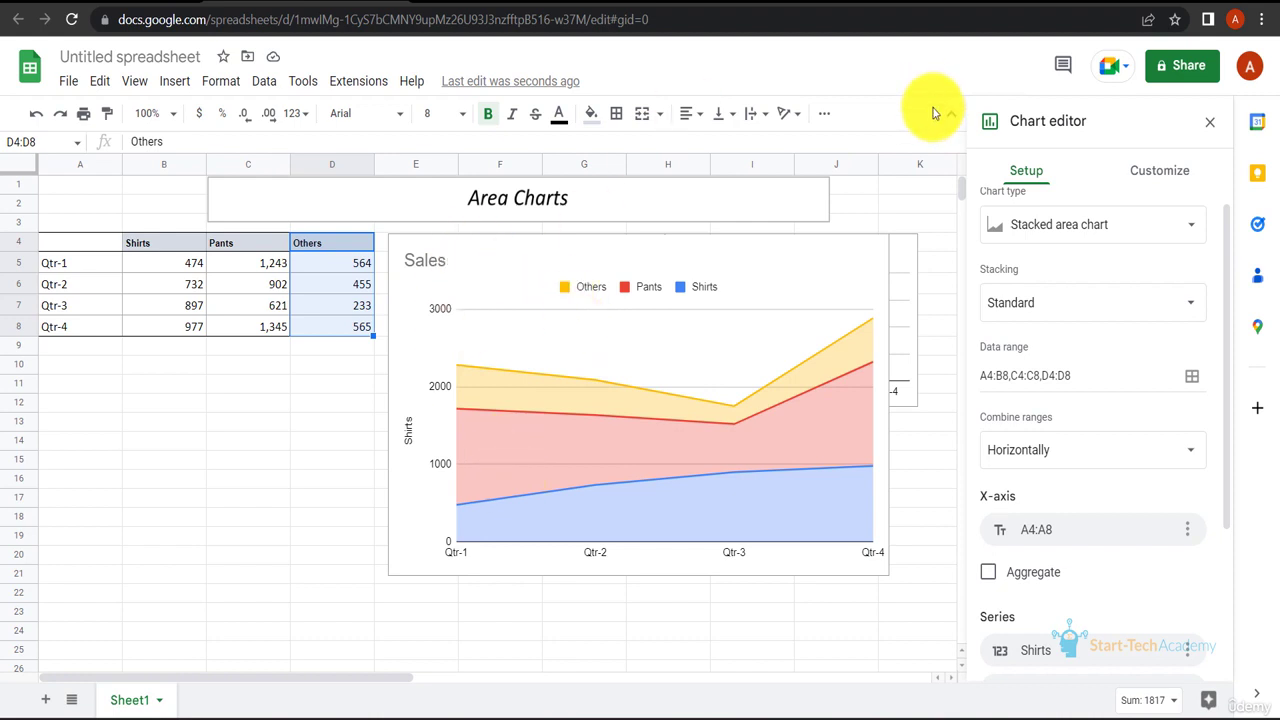
- Set the area chart's stacking to 100% and select the chart
{"action": "left_click", "coordinate": [1086, 298]}
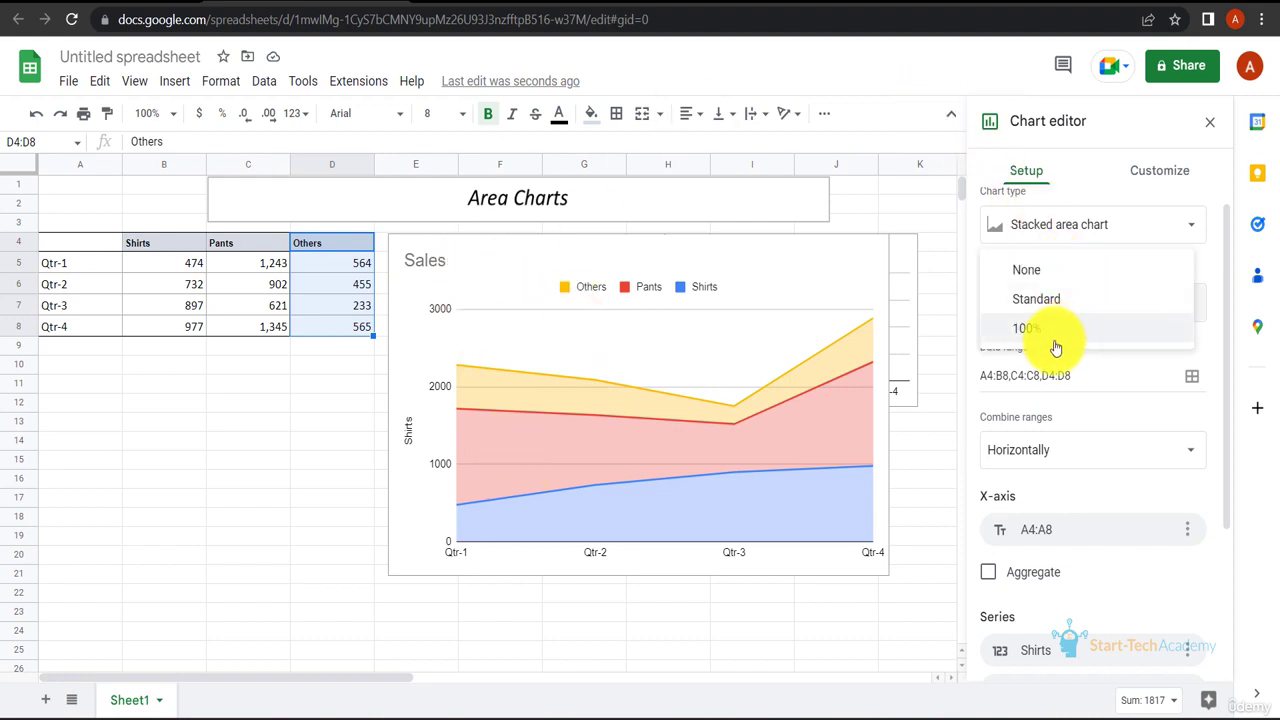
{"action": "left_click", "coordinate": [1068, 330]}
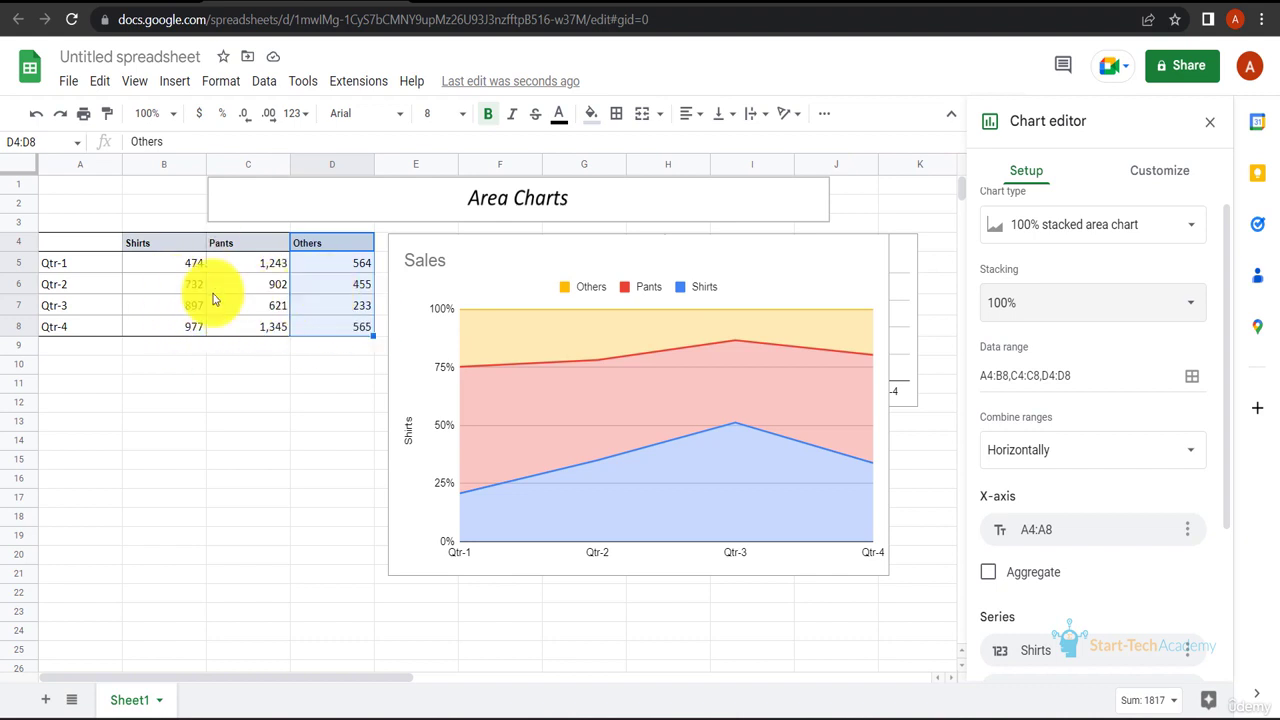
{"action": "left_click", "coordinate": [755, 412]}
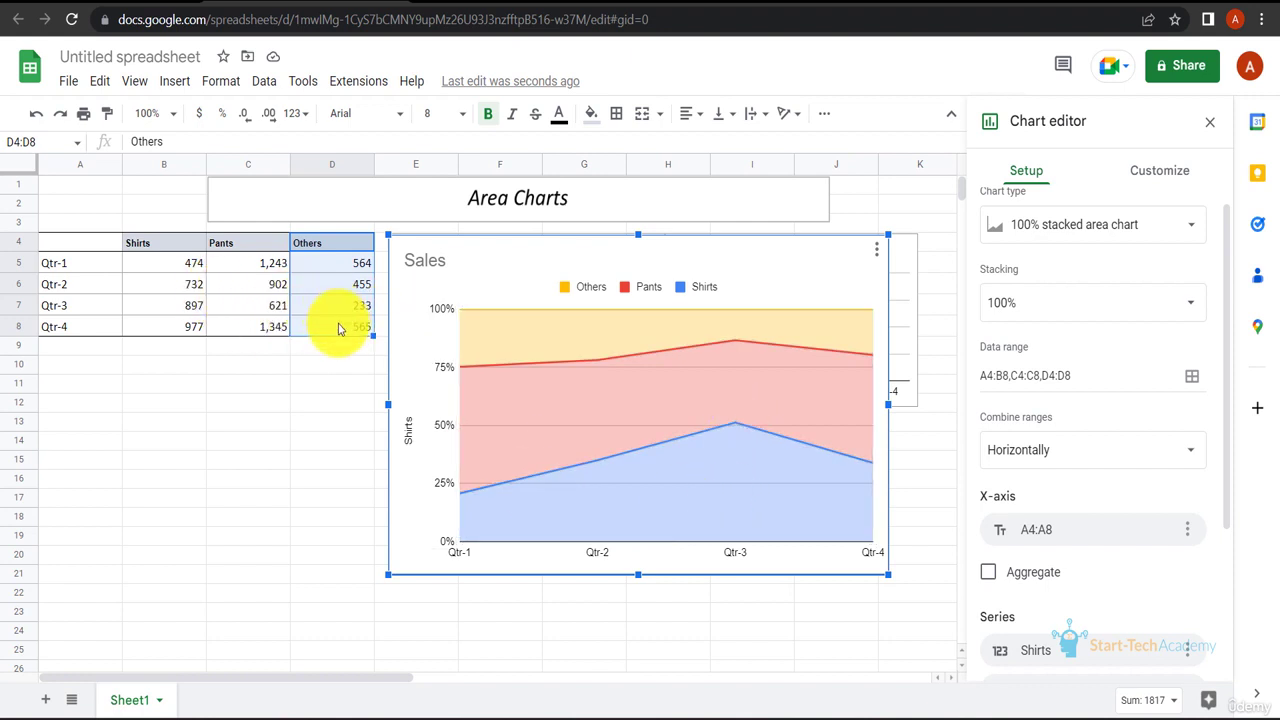
- Set the point size of the Shirts series to 7px in the area chart
{"action": "left_click", "coordinate": [614, 470]}
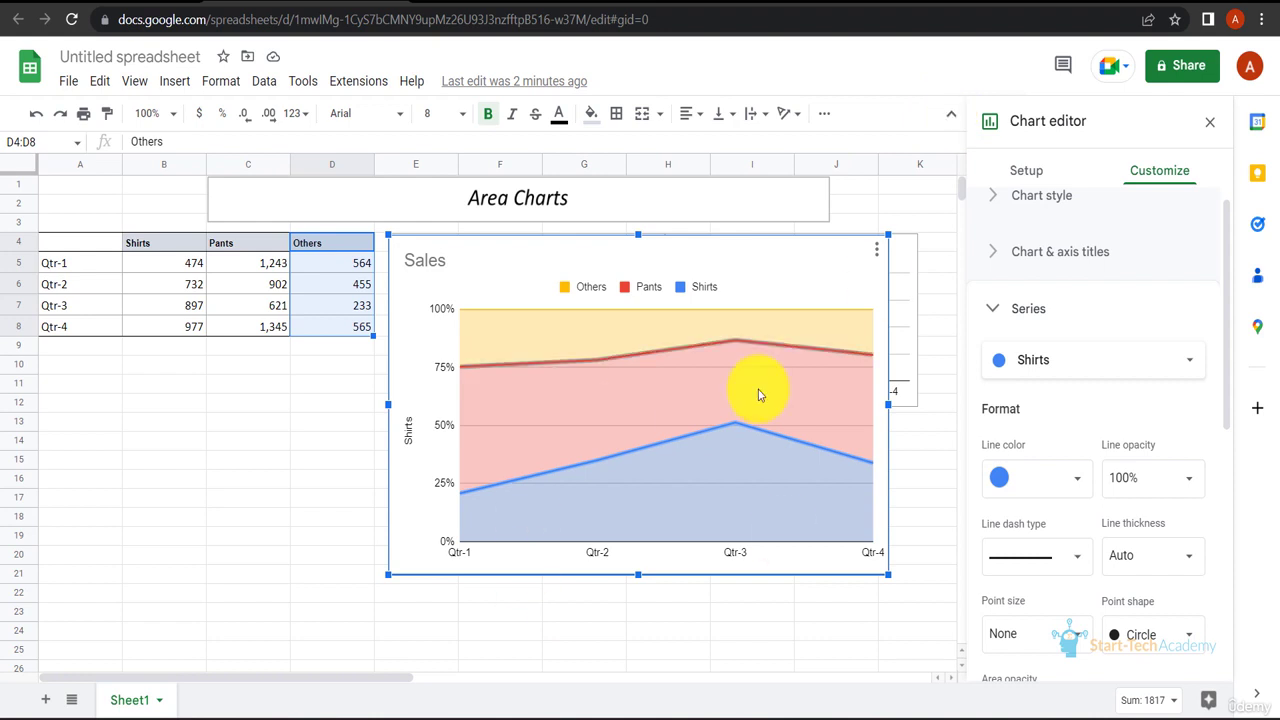
{"action": "left_click", "coordinate": [997, 251]}
{"action": "left_click", "coordinate": [988, 250]}
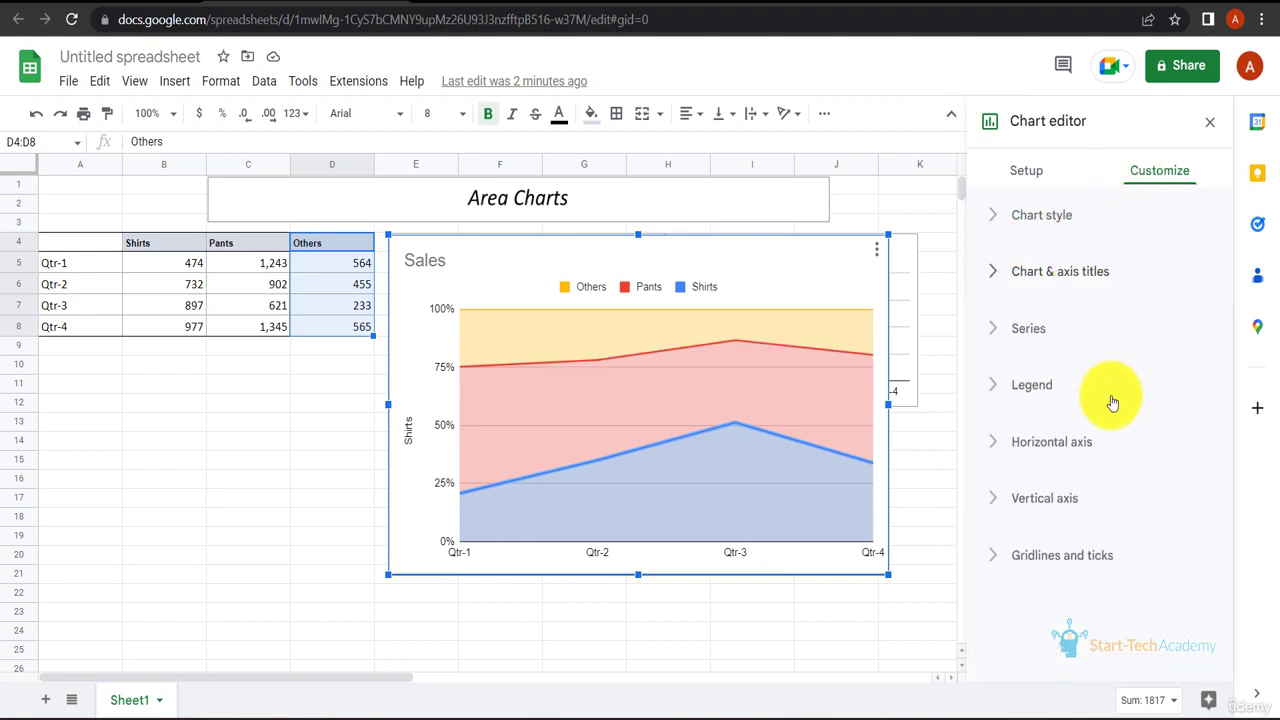
{"action": "left_click", "coordinate": [996, 384]}
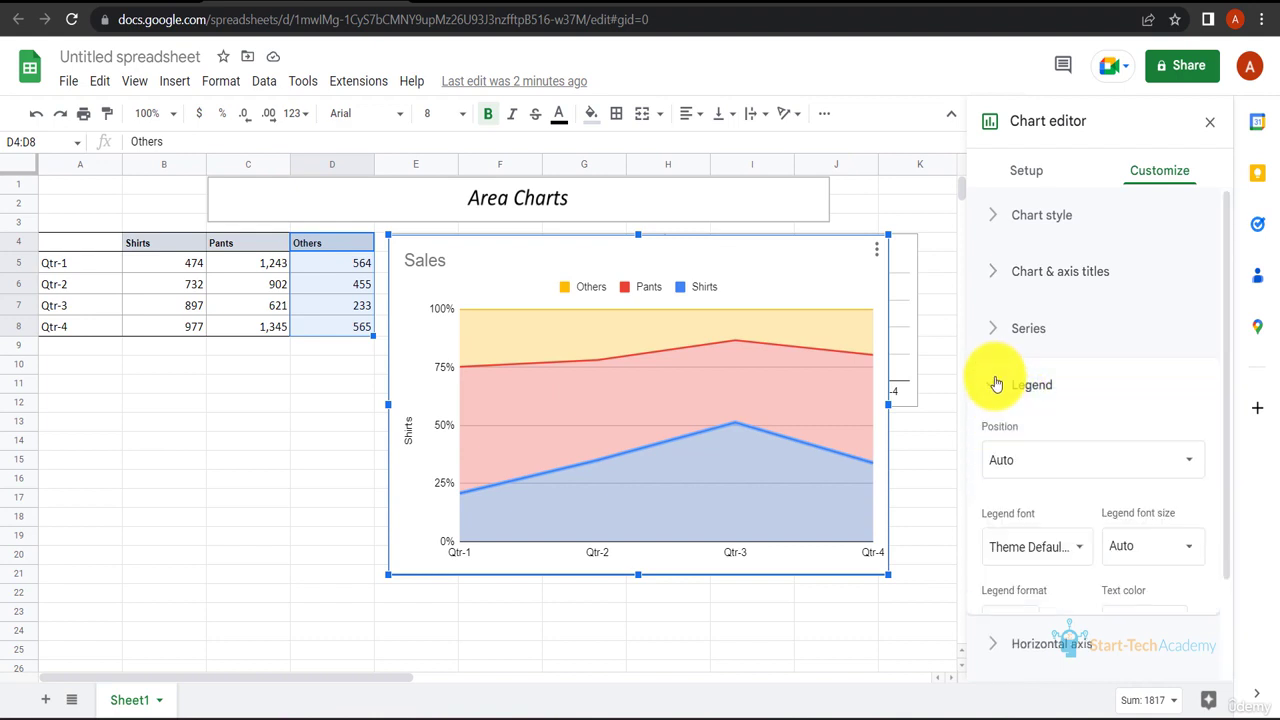
{"action": "left_click", "coordinate": [993, 330]}
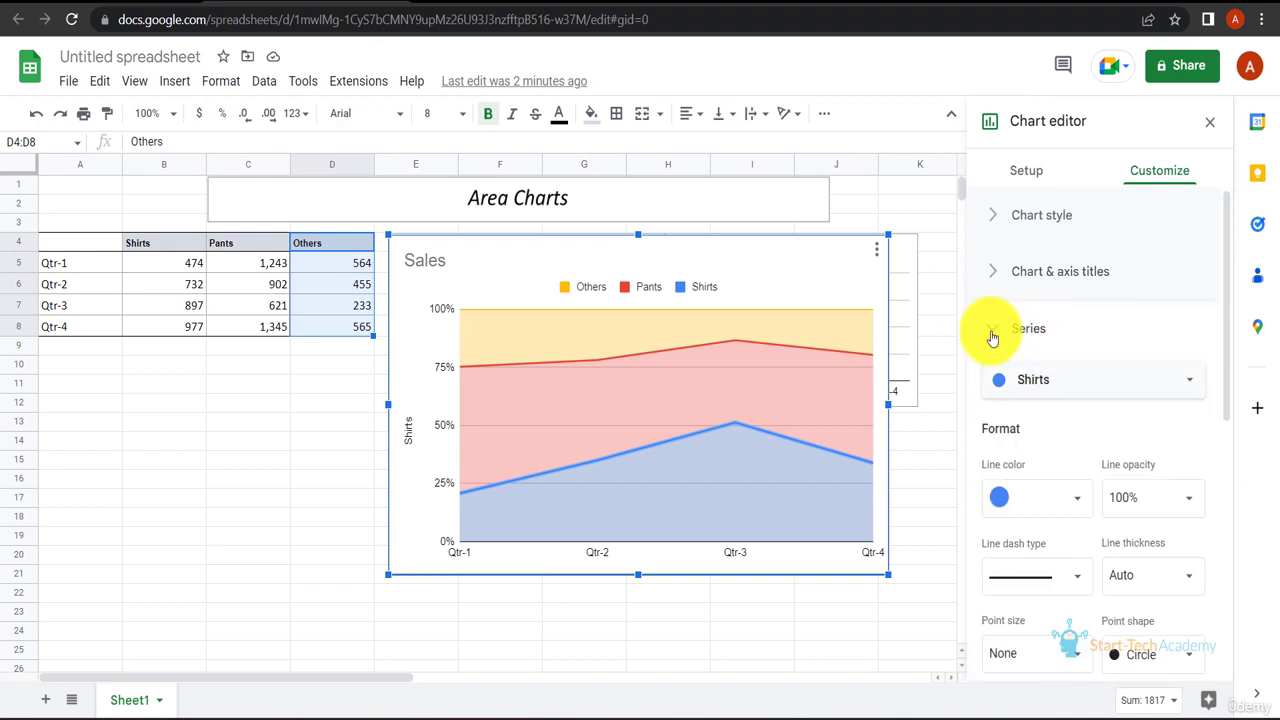
{"action": "left_click", "coordinate": [1060, 655]}
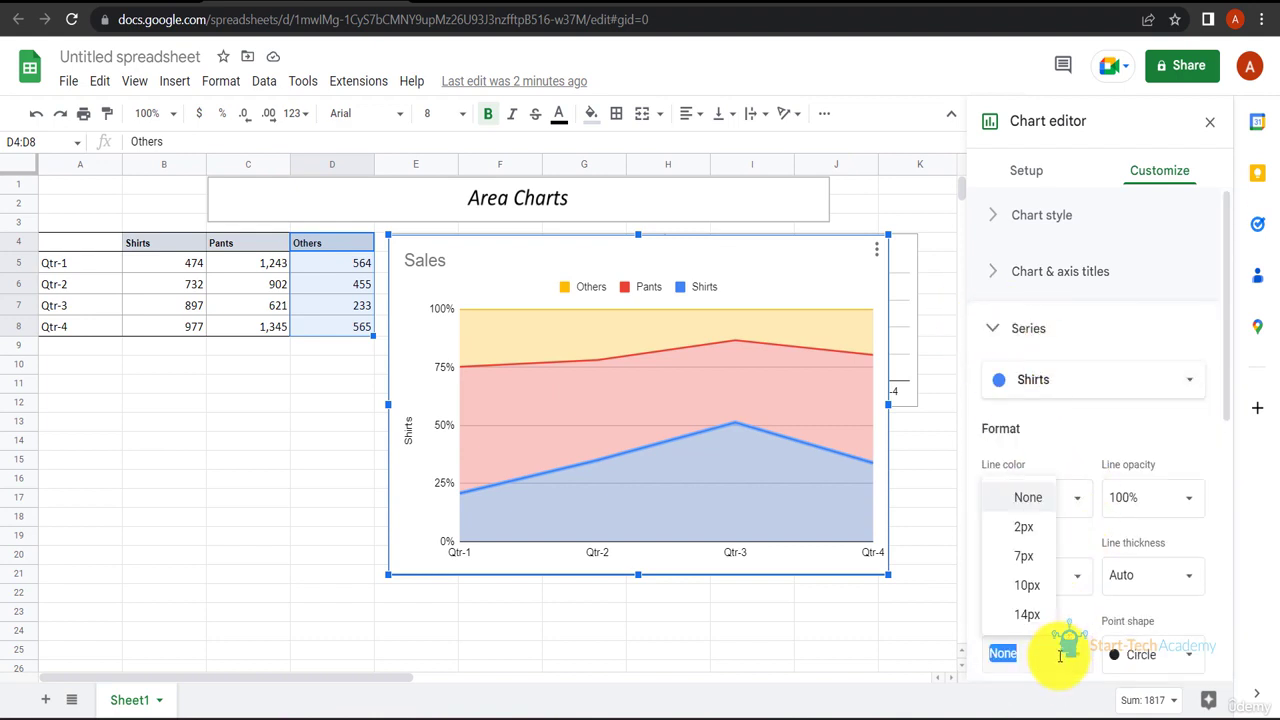
{"action": "left_click", "coordinate": [1040, 566]}
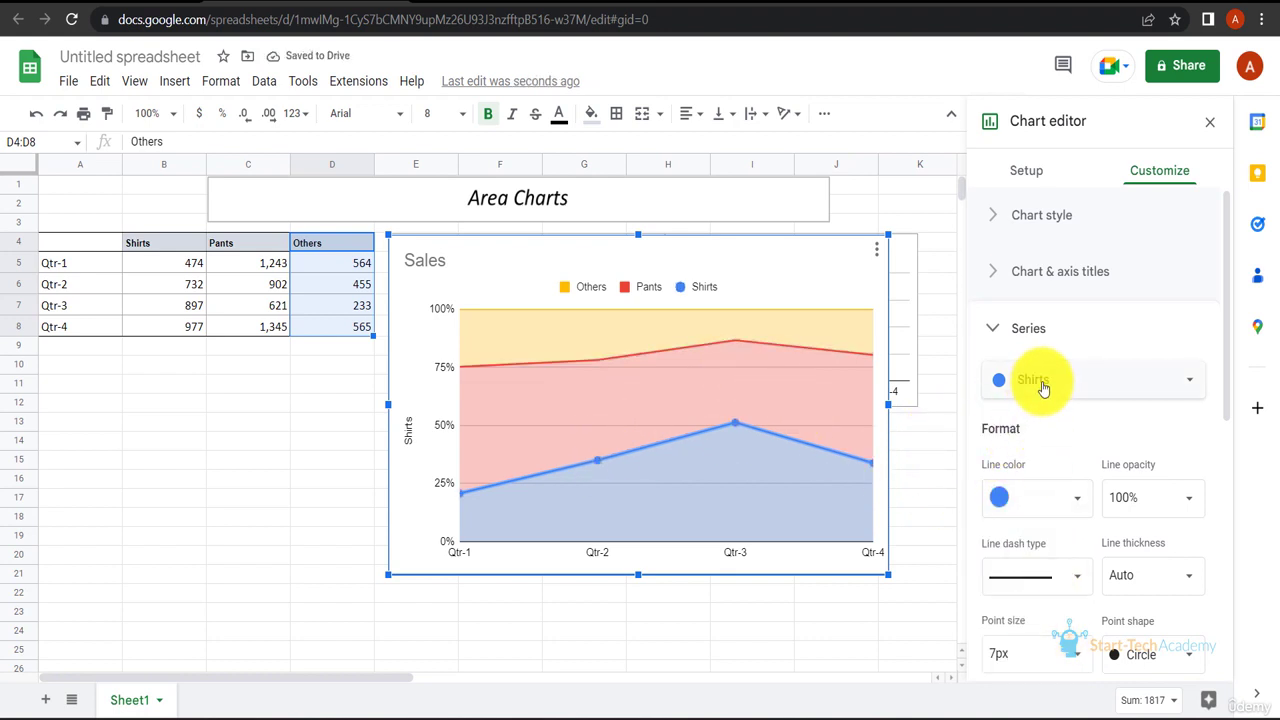
- Apply a point size of 7px to all series of the area chart
{"action": "left_click", "coordinate": [1080, 381]}
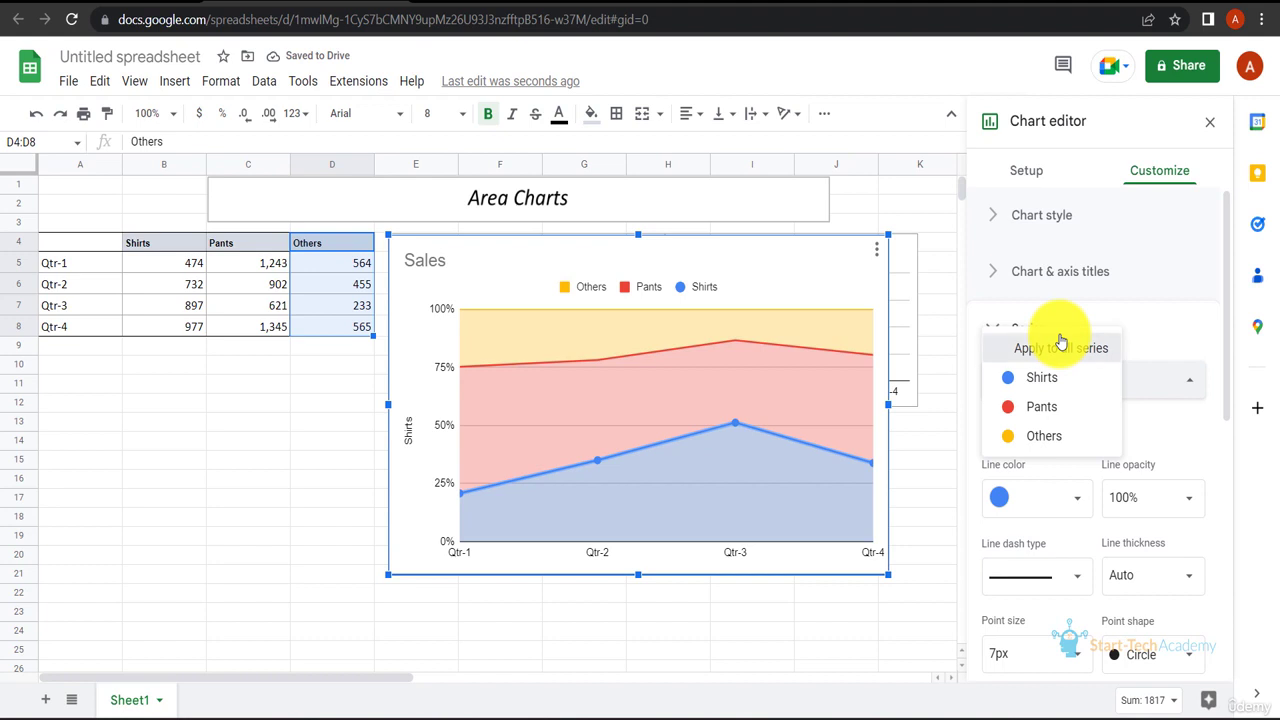
{"action": "left_click", "coordinate": [1061, 345]}
{"action": "left_click", "coordinate": [1062, 650]}
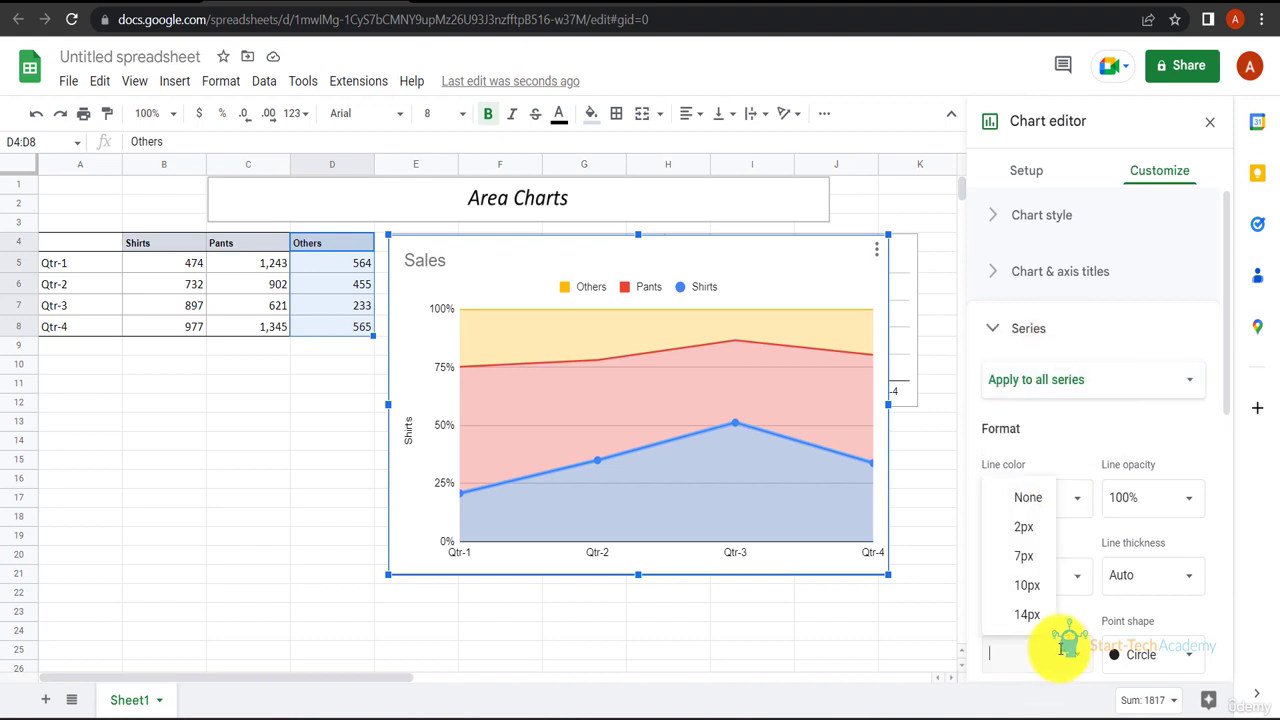
{"action": "left_click", "coordinate": [1031, 552]}
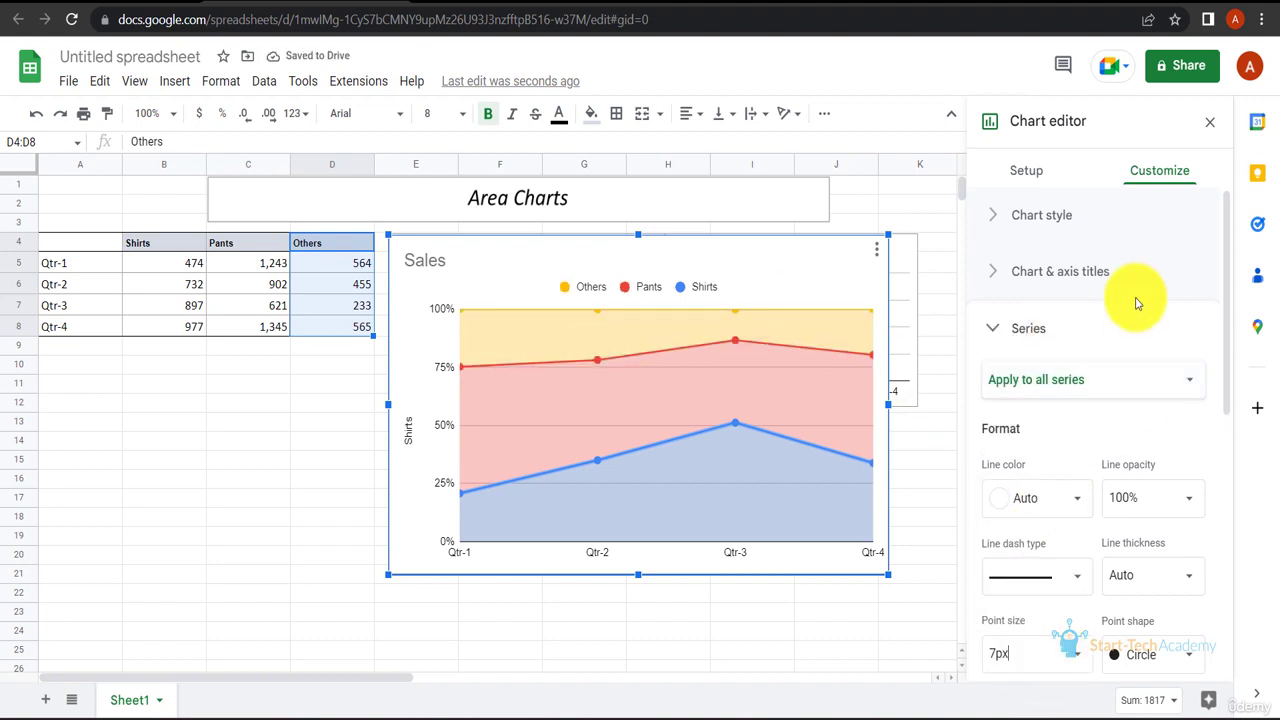
- Review the area opacity choices for all series and the horizontal axis formatting options
{"action": "scroll", "coordinate": [1135, 400], "scroll_direction": "down", "scroll_amount": 2}
{"action": "left_click", "coordinate": [1127, 578]}
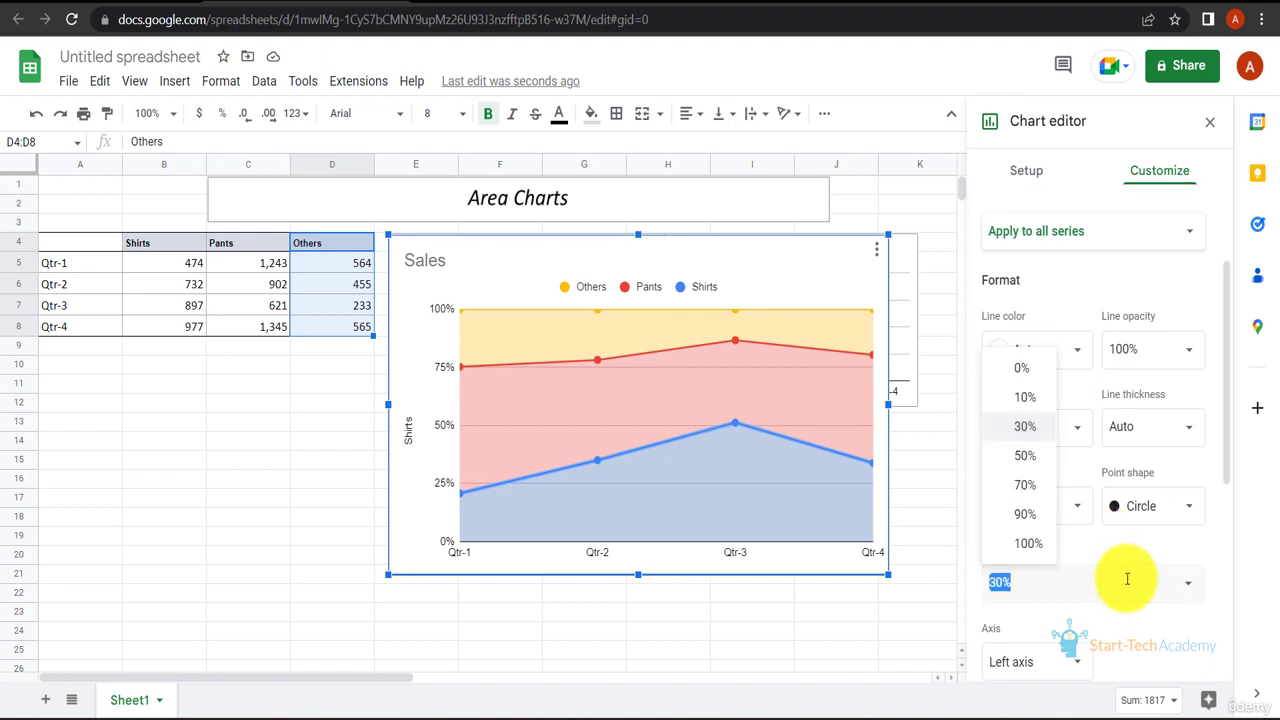
{"action": "scroll", "coordinate": [1127, 578], "scroll_direction": "up", "scroll_amount": 3}
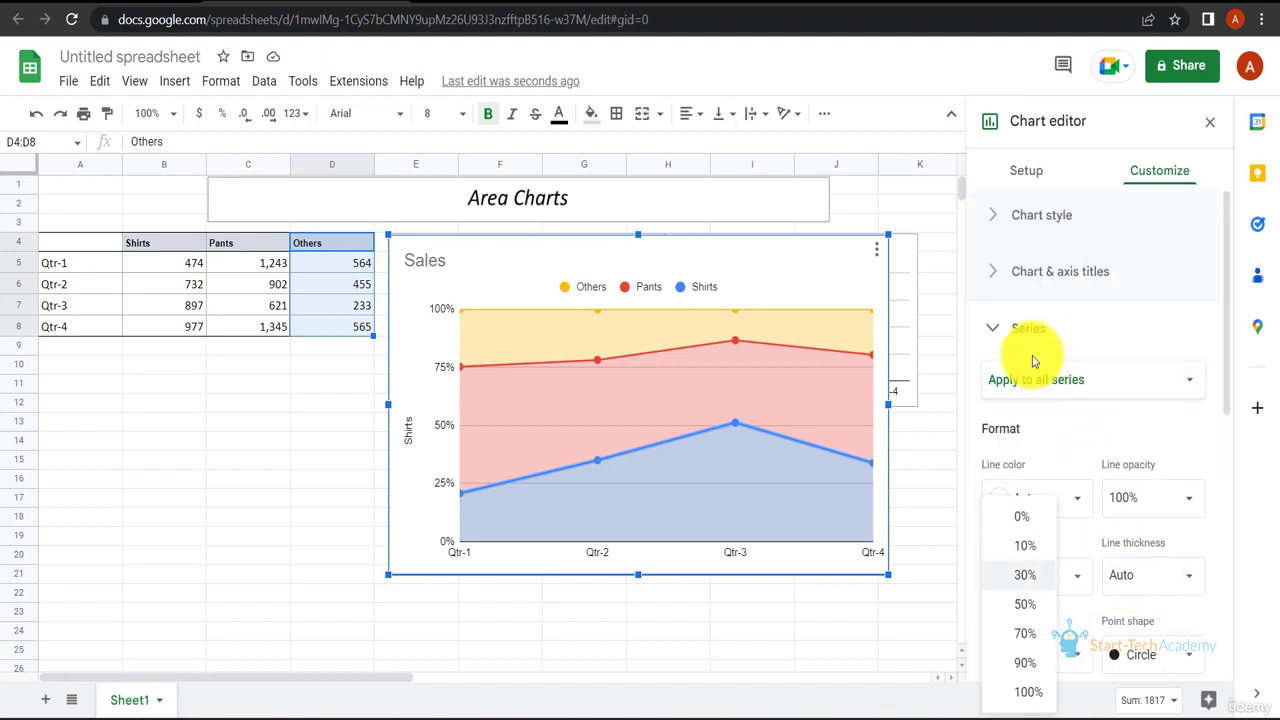
{"action": "left_click", "coordinate": [992, 330]}
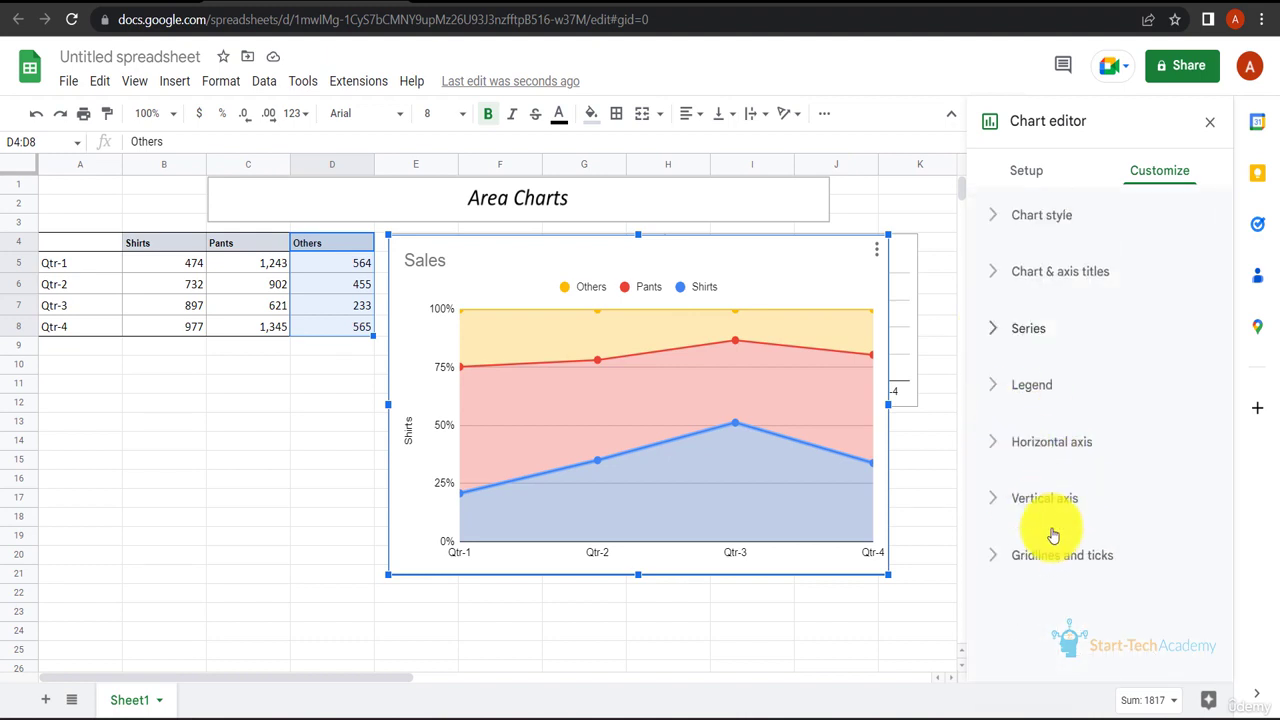
{"action": "left_click", "coordinate": [1045, 446]}
{"action": "scroll", "coordinate": [1045, 450], "scroll_direction": "down", "scroll_amount": 1}
{"action": "scroll", "coordinate": [1037, 363], "scroll_direction": "up", "scroll_amount": 1}
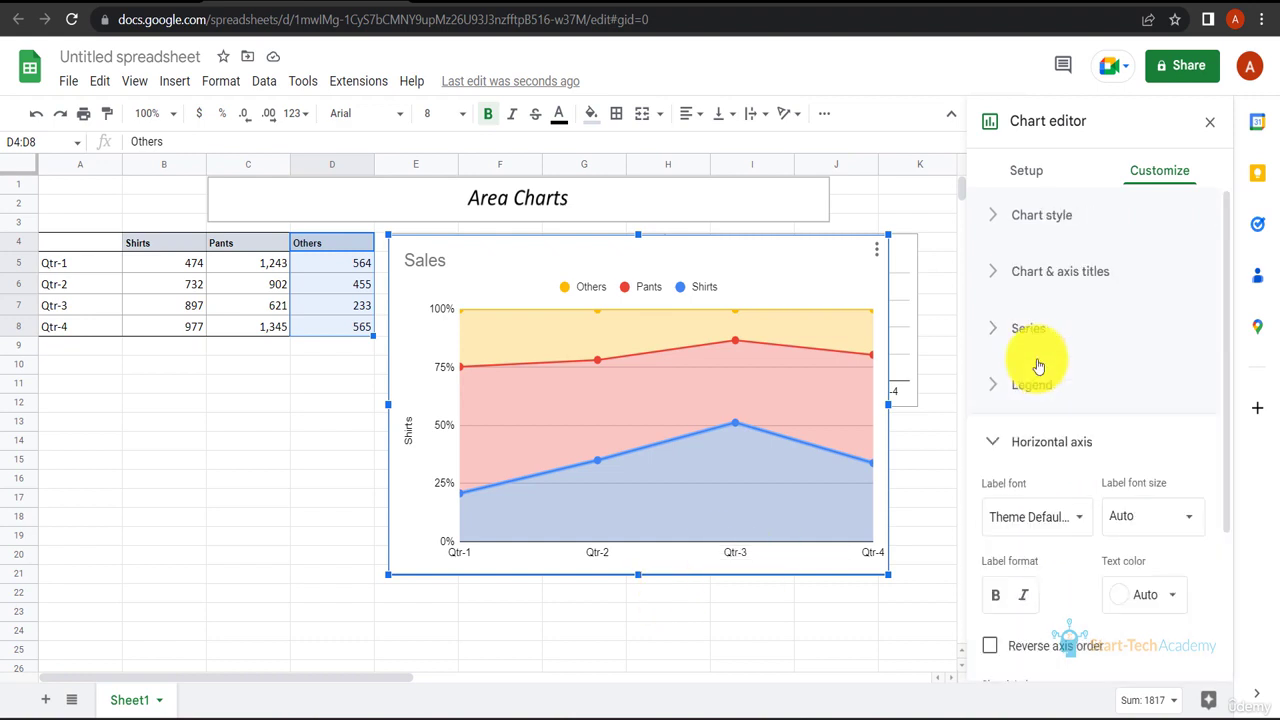
- Add the horizontal axis title "Quarters" to the Sales chart
{"action": "left_click", "coordinate": [1007, 280]}
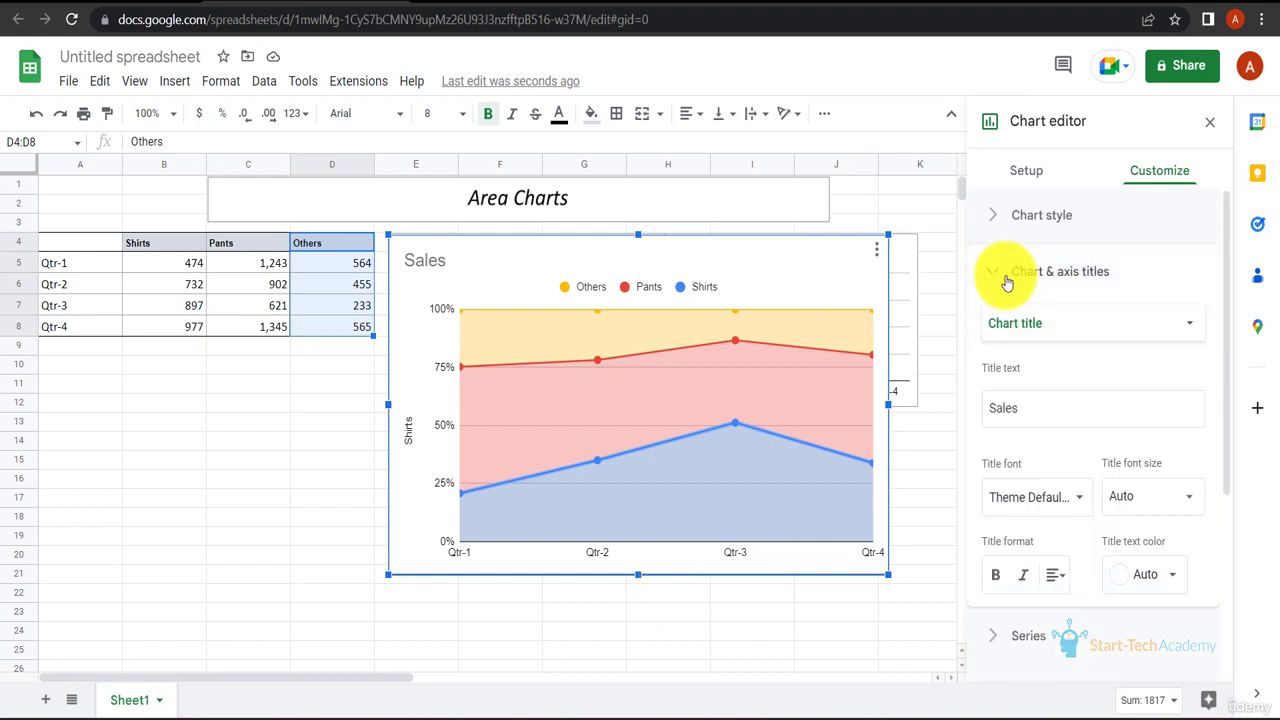
{"action": "left_click", "coordinate": [1102, 323]}
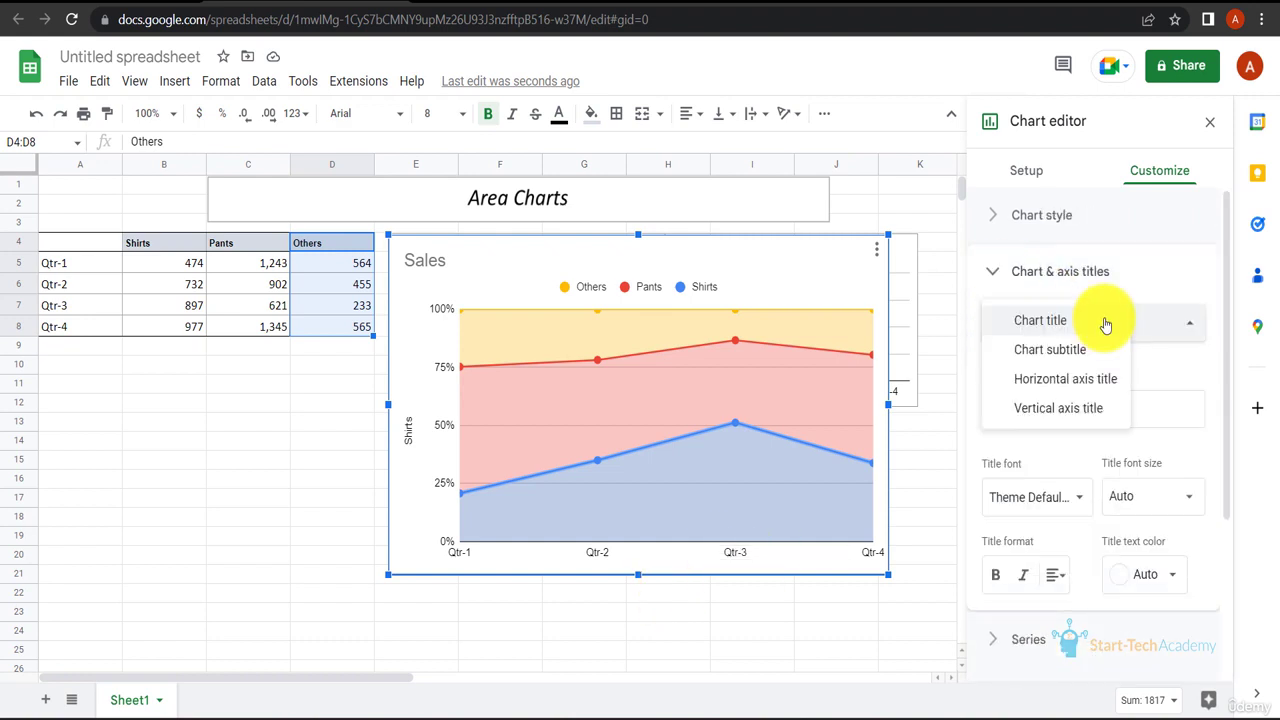
{"action": "left_click", "coordinate": [1078, 380]}
{"action": "left_click", "coordinate": [1052, 403]}
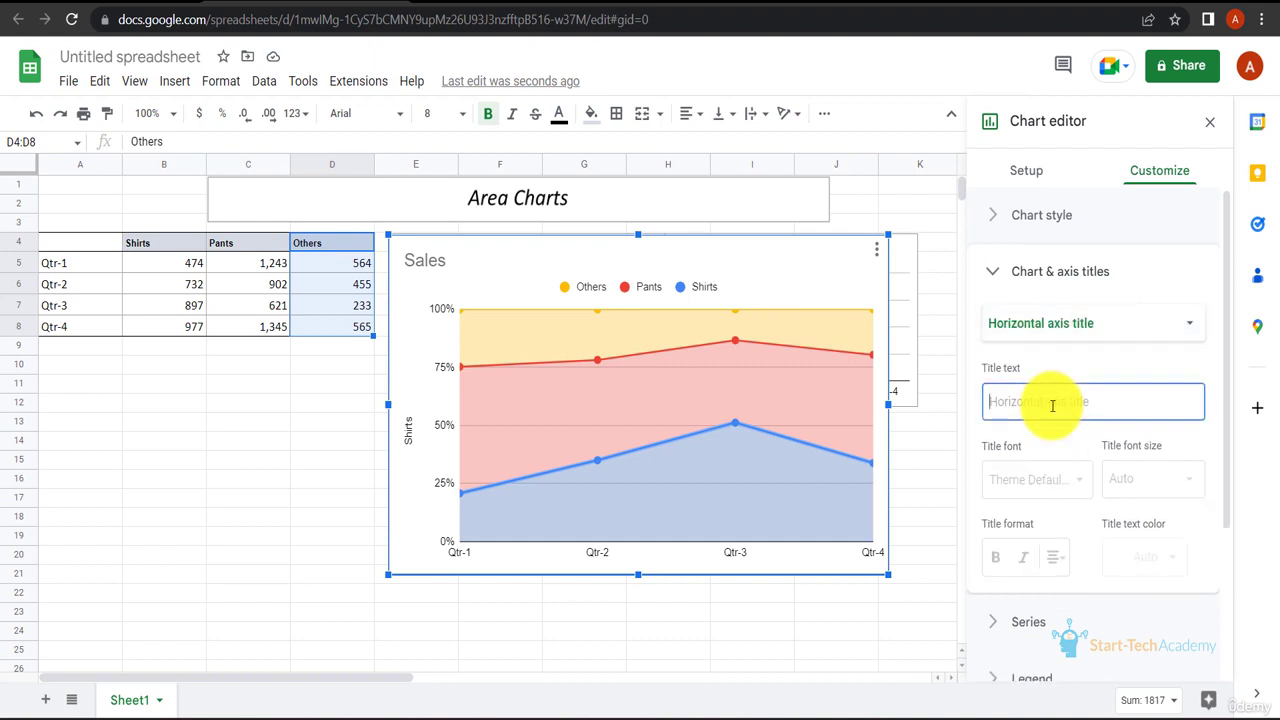
{"action": "type", "text": "Quarters"}
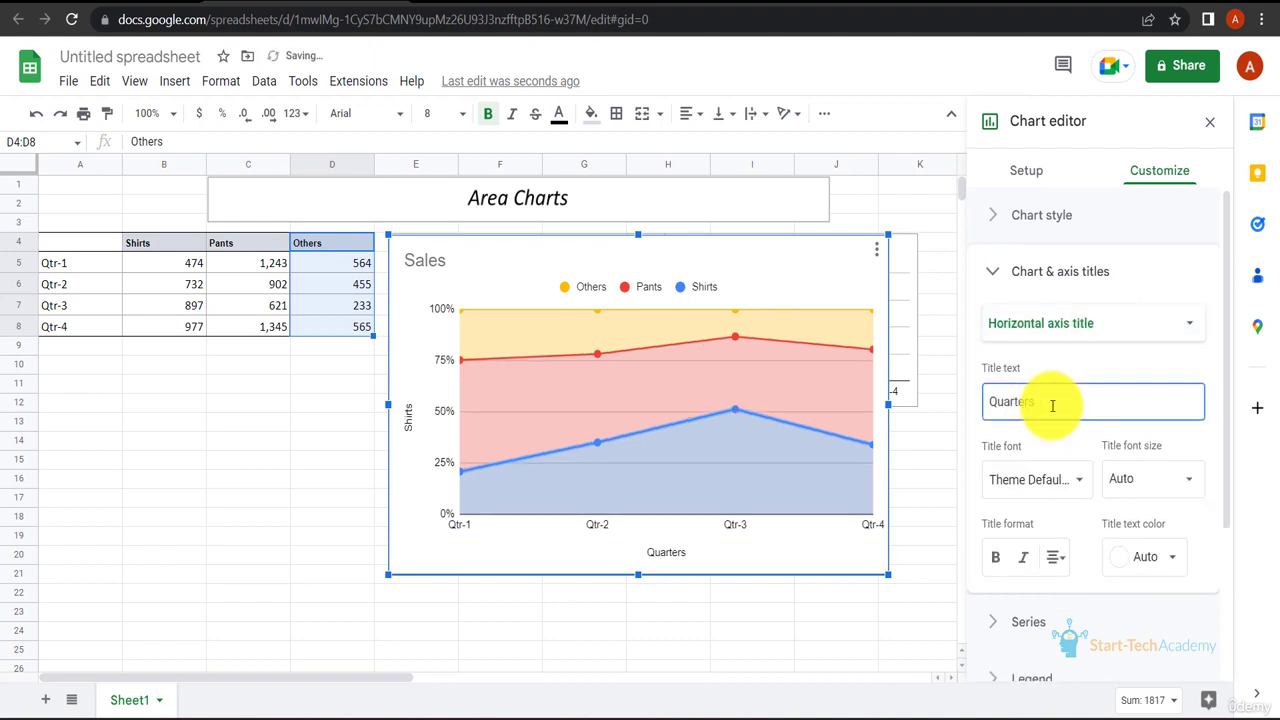
- Set the horizontal axis title's font size to 16 and collapse the title settings
{"action": "left_click", "coordinate": [1162, 498]}
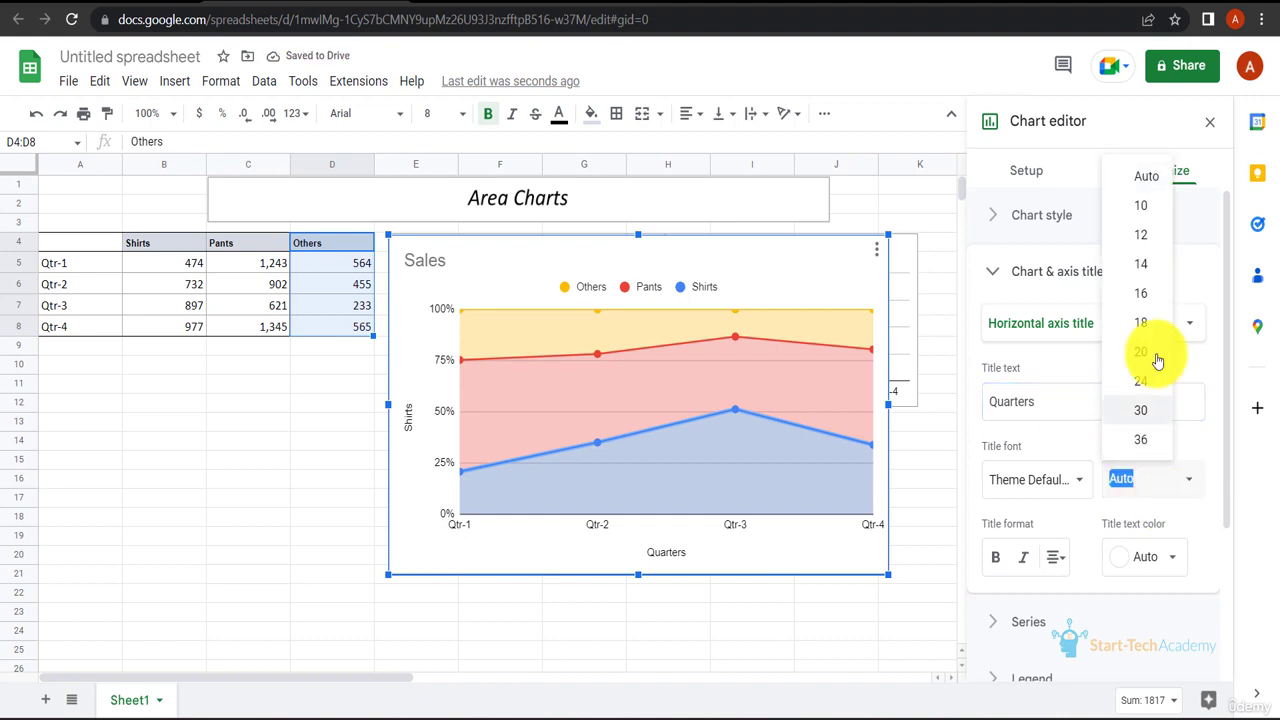
{"action": "left_click", "coordinate": [1148, 308]}
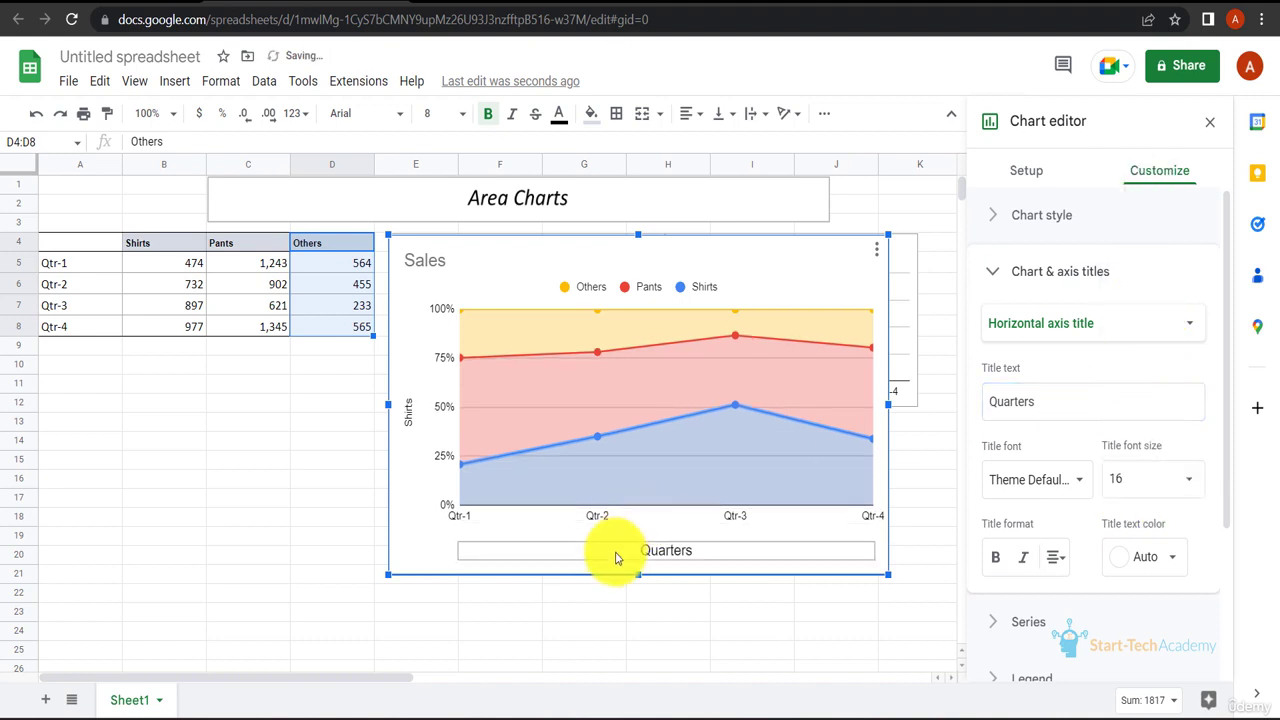
{"action": "left_click", "coordinate": [997, 271]}
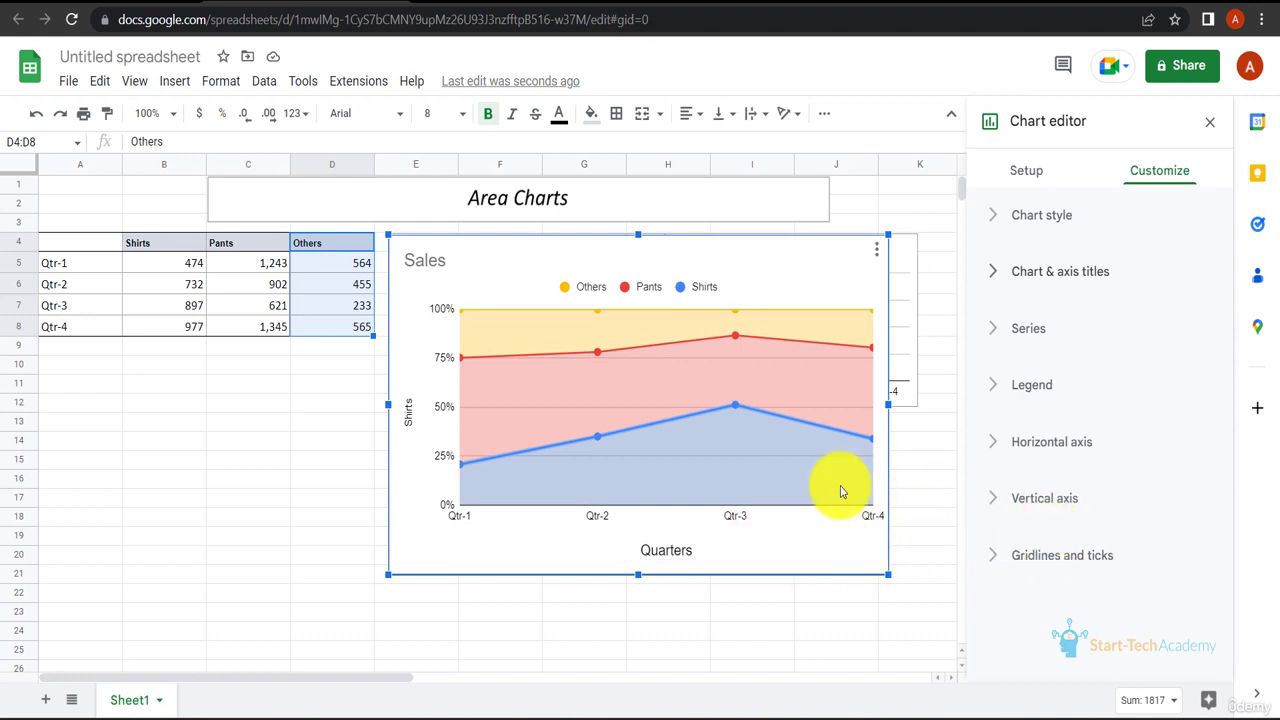
- Move the Sales chart down on the sheet, away from the heading
{"action": "left_click_drag", "start_coordinate": [864, 253], "coordinate": [851, 346]}
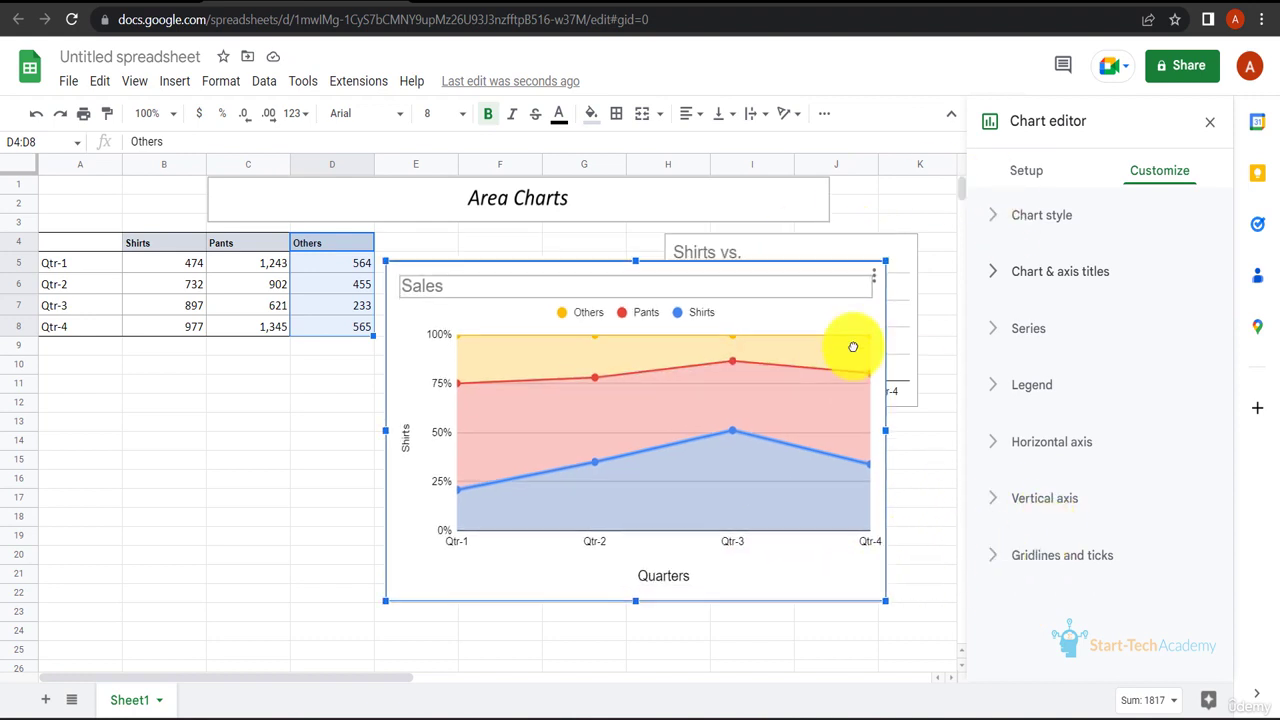